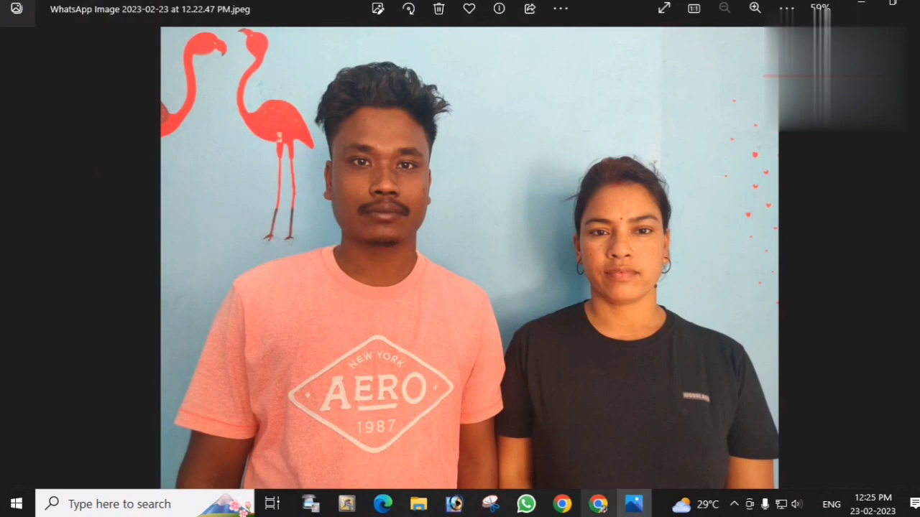
Step: In Chrome, search Google for 'remove background from image' using the autocomplete suggestion
{"action": "left_click", "coordinate": [598, 504]}
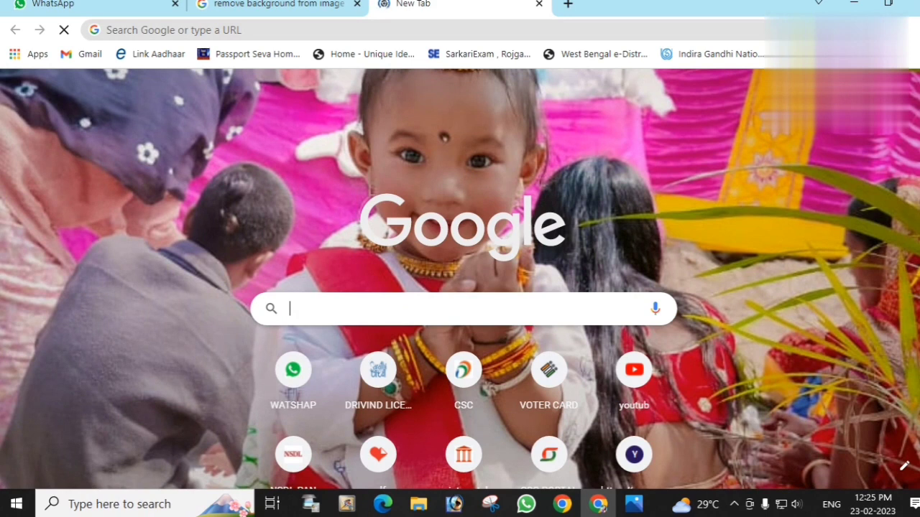
{"action": "type", "text": "remove"}
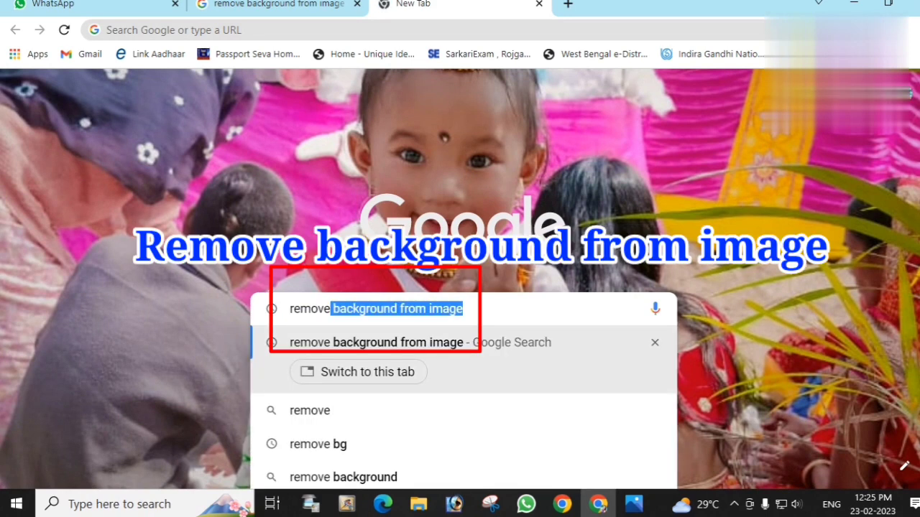
{"action": "key", "text": "Right"}
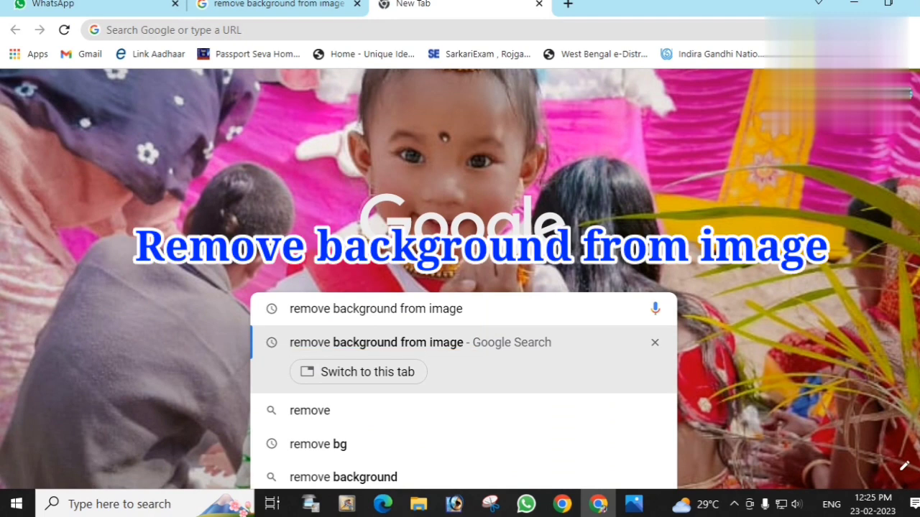
{"action": "key", "text": "Return"}
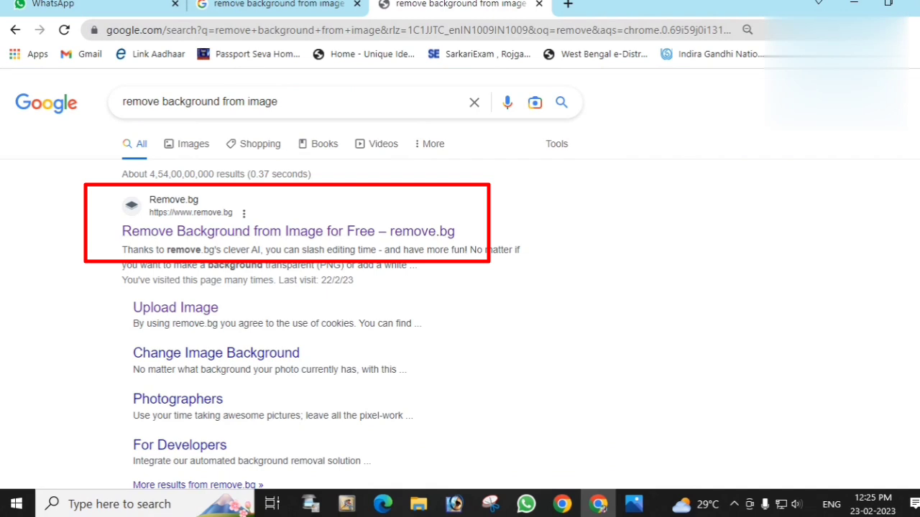
Step: Open remove.bg from the results and upload the WhatsApp photo from the Downloads folder
{"action": "left_click", "coordinate": [288, 231]}
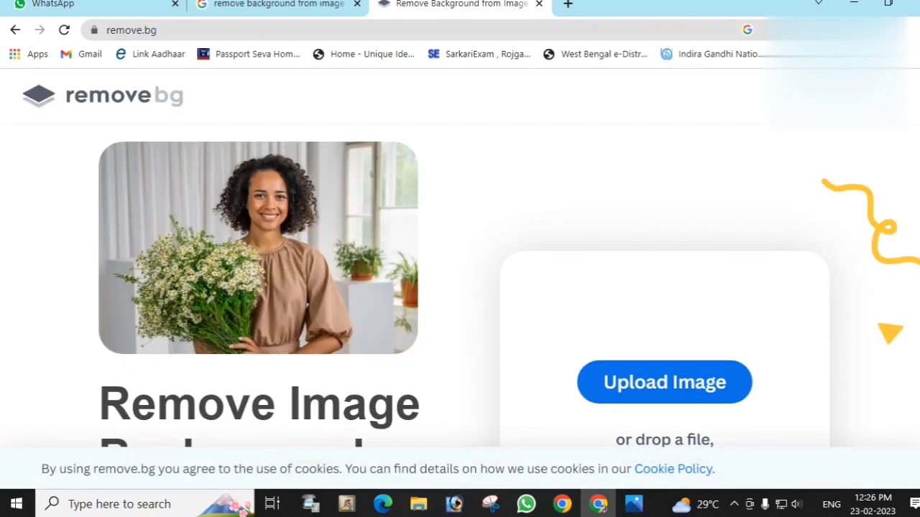
{"action": "scroll", "coordinate": [460, 266], "scroll_direction": "down", "scroll_amount": 1}
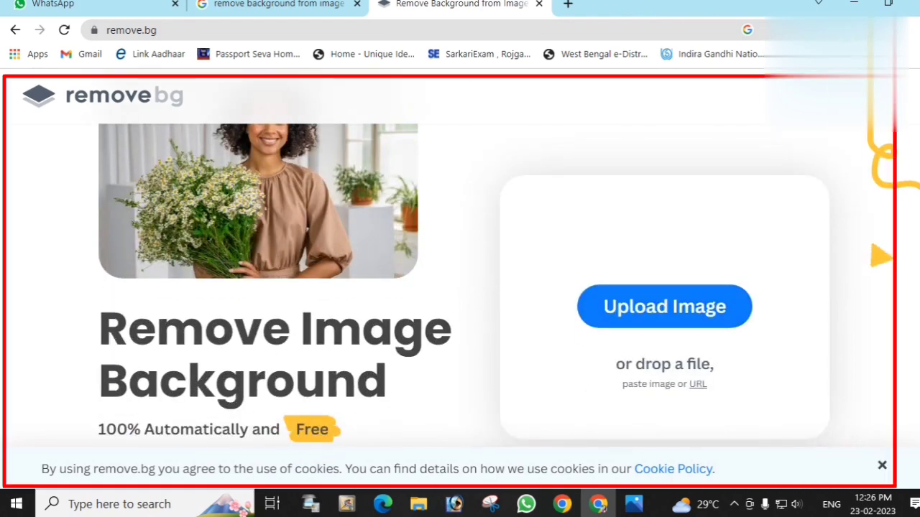
{"action": "left_click", "coordinate": [664, 306]}
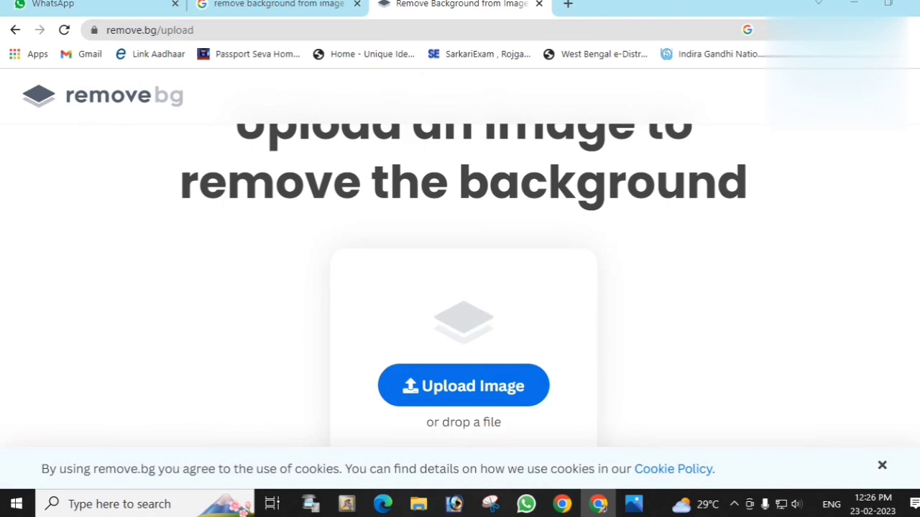
{"action": "left_click", "coordinate": [463, 386]}
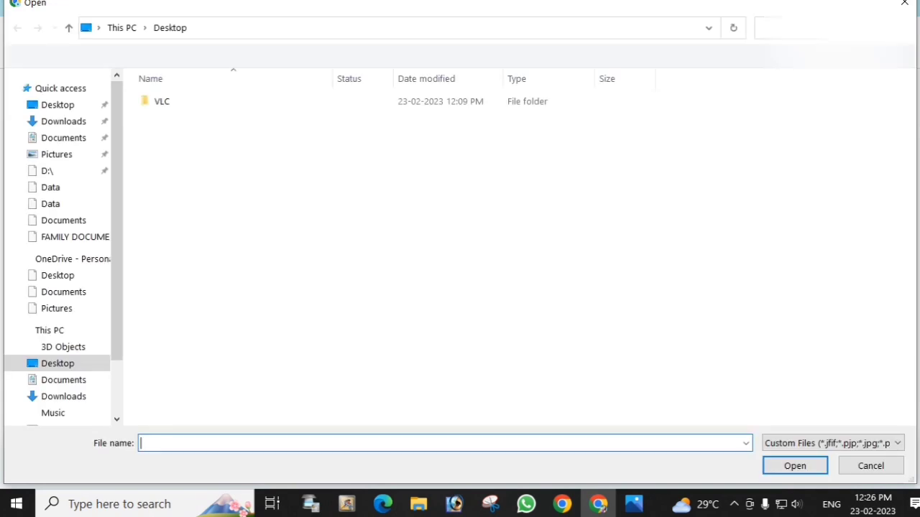
{"action": "left_click", "coordinate": [64, 121]}
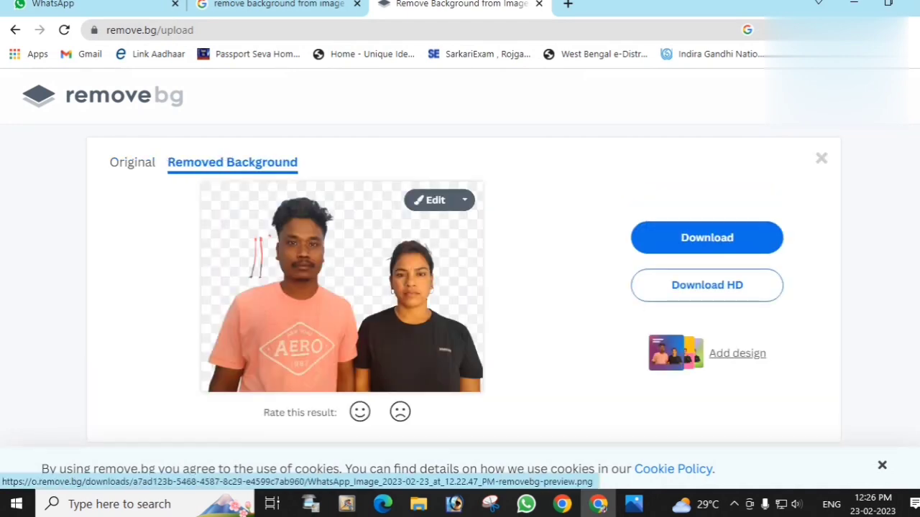
Step: Switch the cut-out's background to solid colours, preview blue, indigo, amber and purple, then choose sky-blue
{"action": "left_click", "coordinate": [435, 200]}
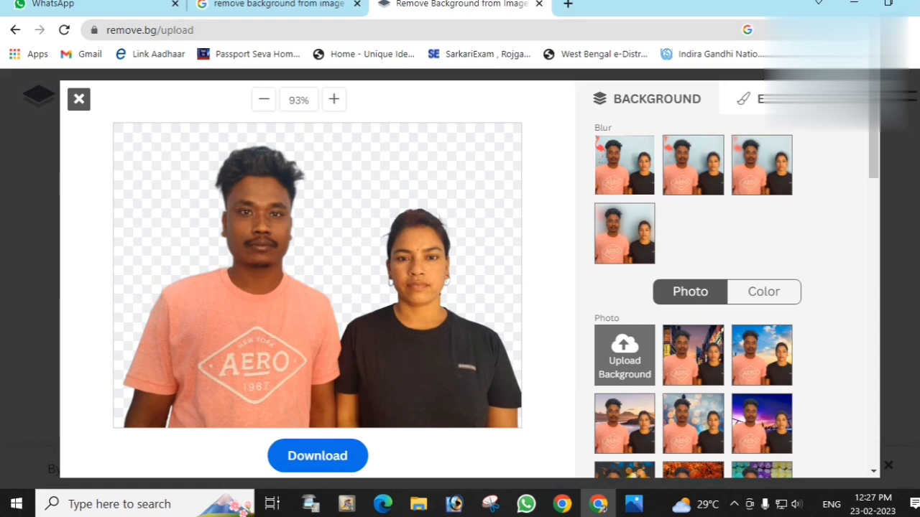
{"action": "left_click", "coordinate": [763, 291]}
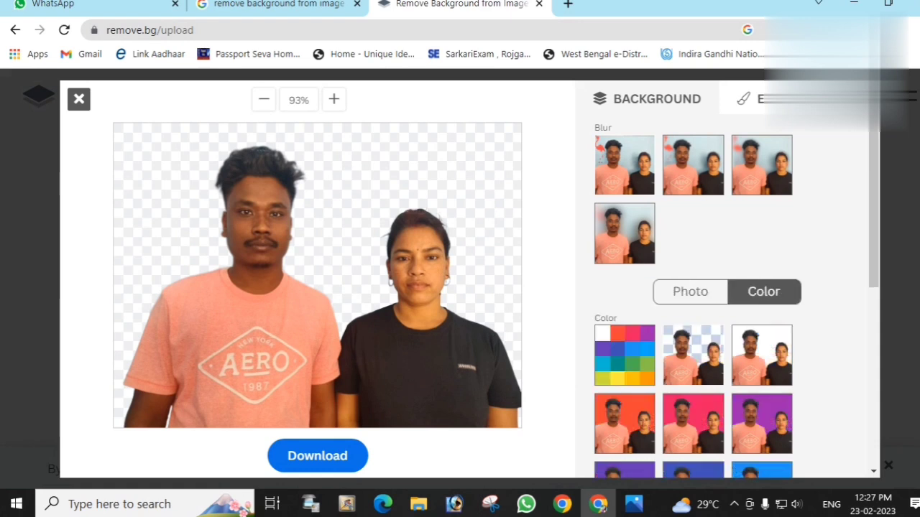
{"action": "scroll", "coordinate": [719, 288], "scroll_direction": "down", "scroll_amount": 2}
{"action": "scroll", "coordinate": [718, 287], "scroll_direction": "down", "scroll_amount": 1}
{"action": "scroll", "coordinate": [718, 288], "scroll_direction": "down", "scroll_amount": 1}
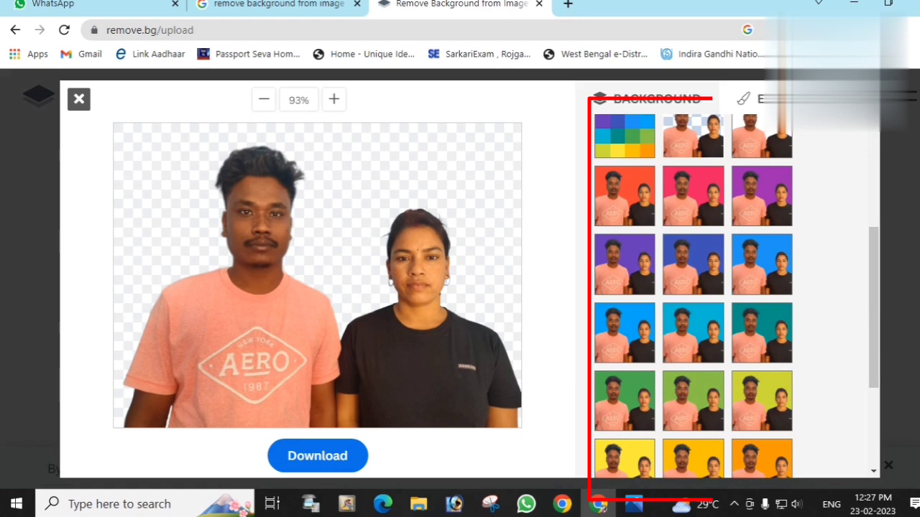
{"action": "left_click", "coordinate": [623, 333]}
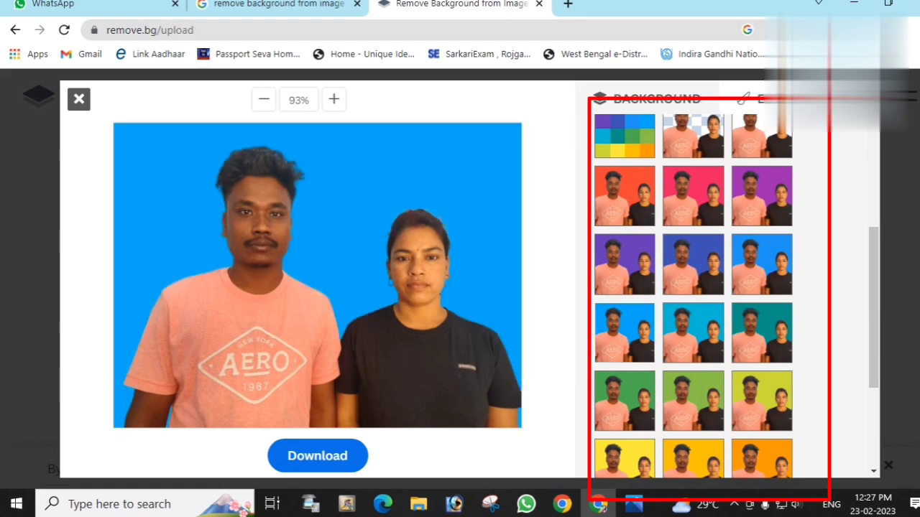
{"action": "left_click", "coordinate": [692, 265]}
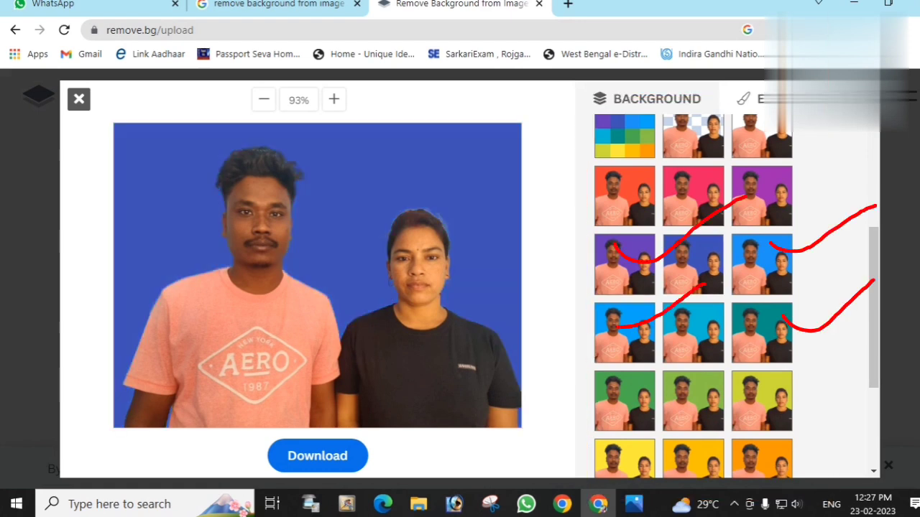
{"action": "left_click", "coordinate": [692, 459]}
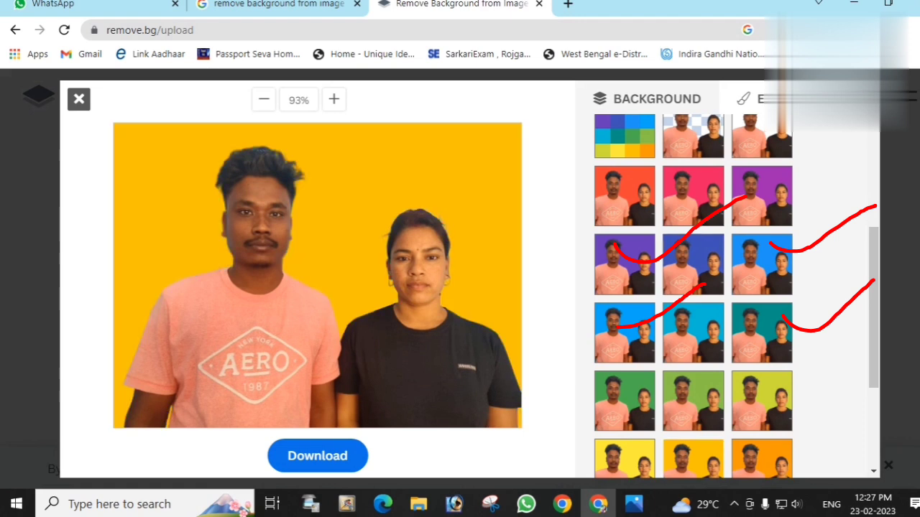
{"action": "left_click", "coordinate": [761, 196]}
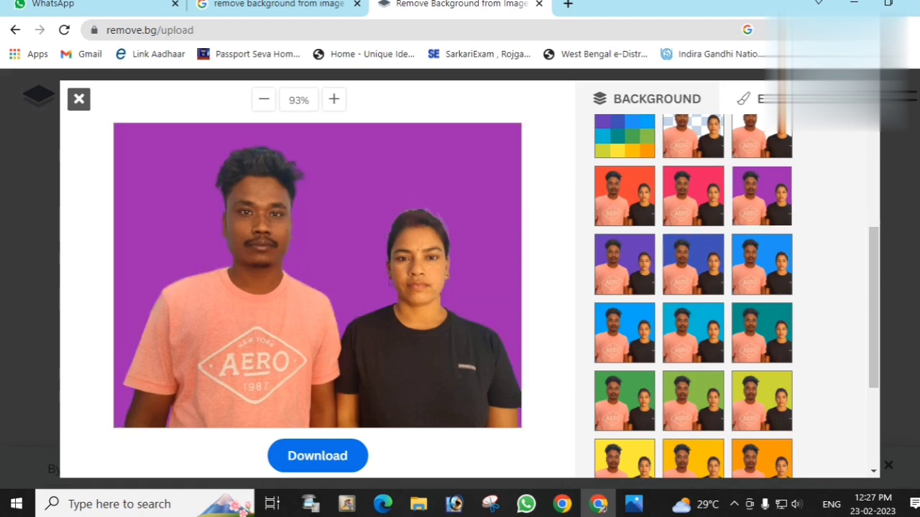
{"action": "left_click", "coordinate": [693, 333]}
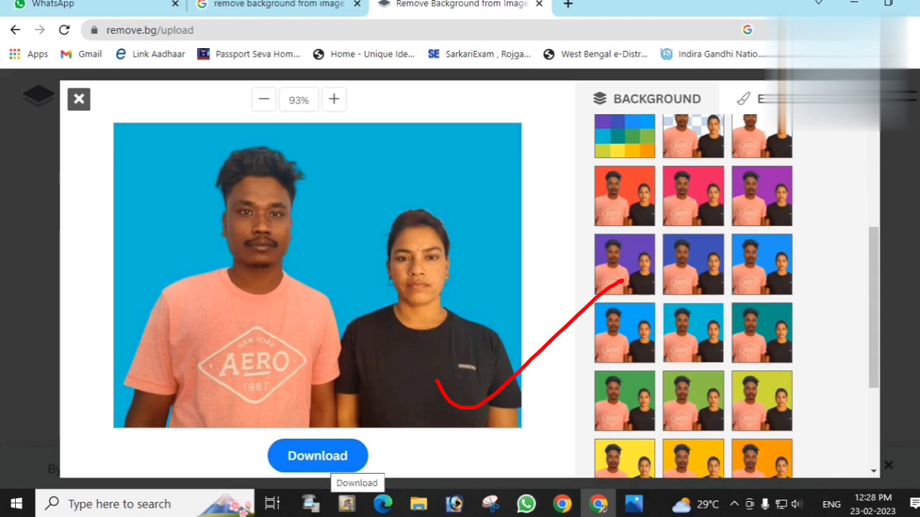
Step: Download the sky-blue background image from remove.bg as a PNG
{"action": "left_click", "coordinate": [317, 456]}
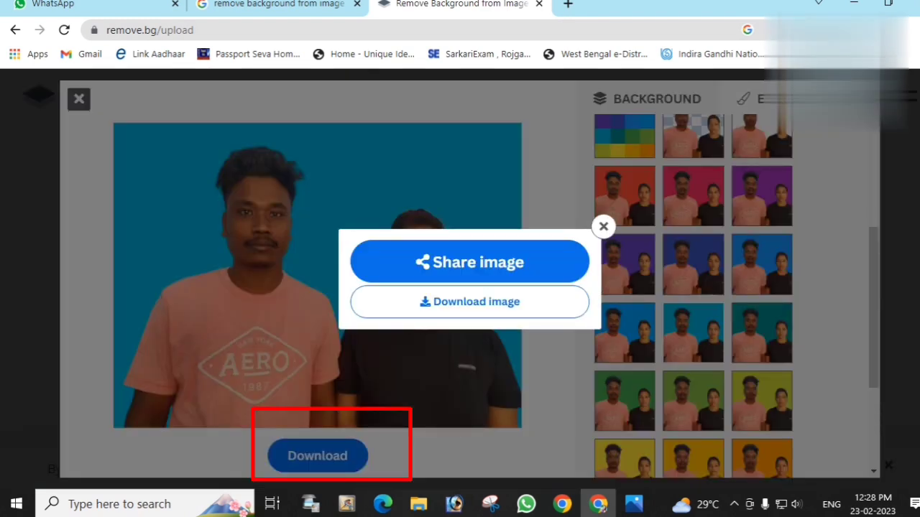
{"action": "left_click", "coordinate": [469, 302]}
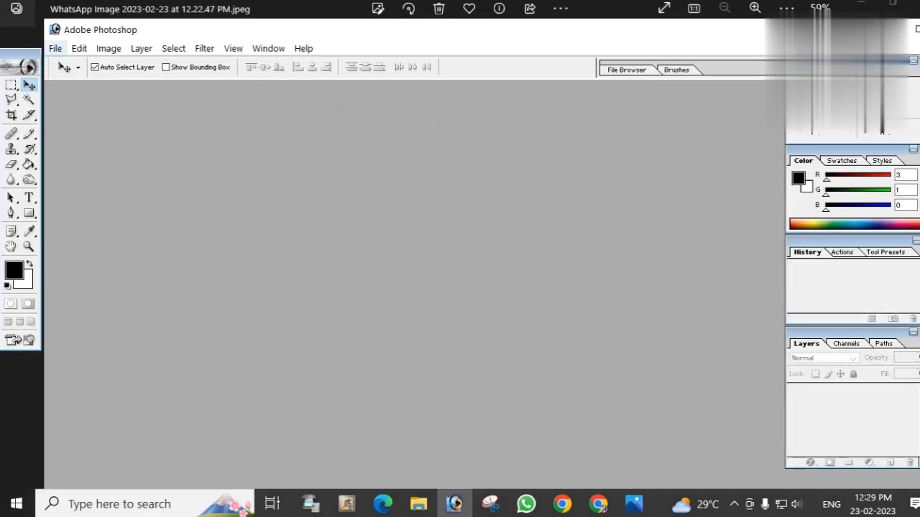
Step: Open the removebg-preview PNG from Downloads in Photoshop
{"action": "key", "text": "alt+f"}
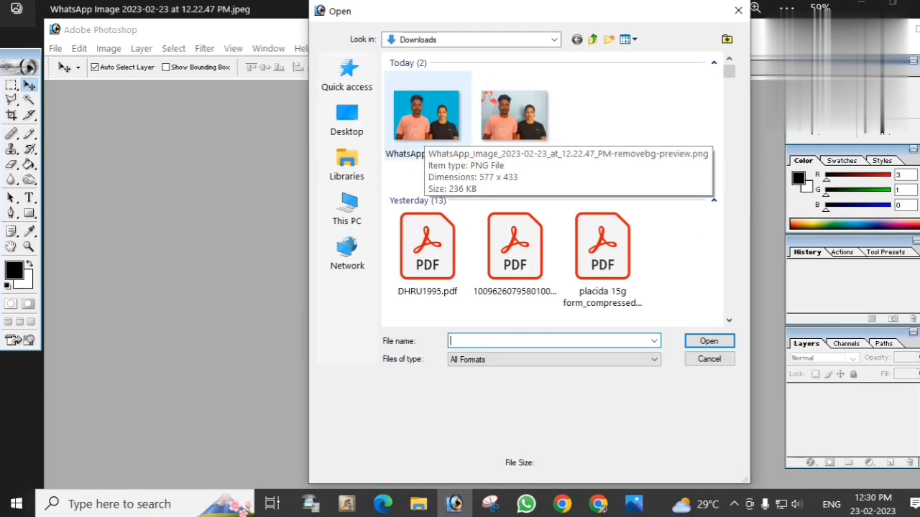
{"action": "double_click", "coordinate": [426, 115]}
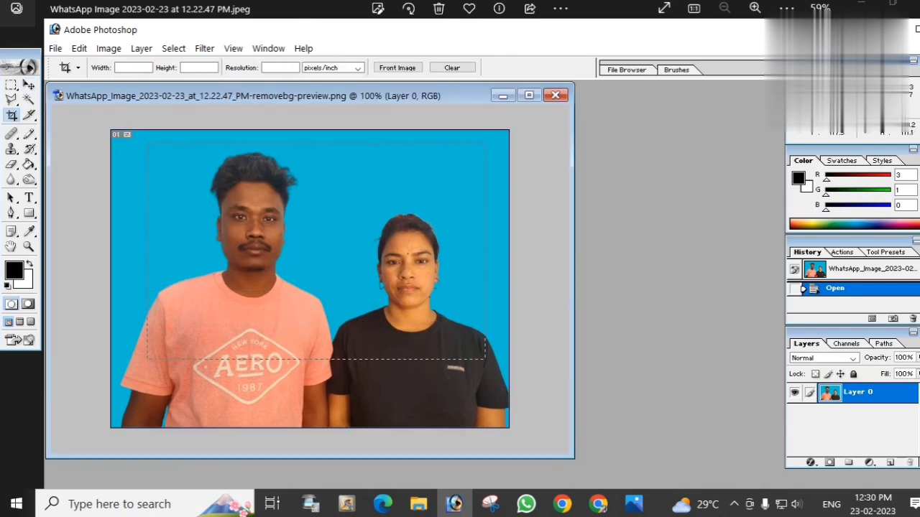
Step: Crop the photo tightly around the two people by adjusting the crop box's bottom-right and left edges
{"action": "left_click_drag", "start_coordinate": [486, 358], "coordinate": [493, 392]}
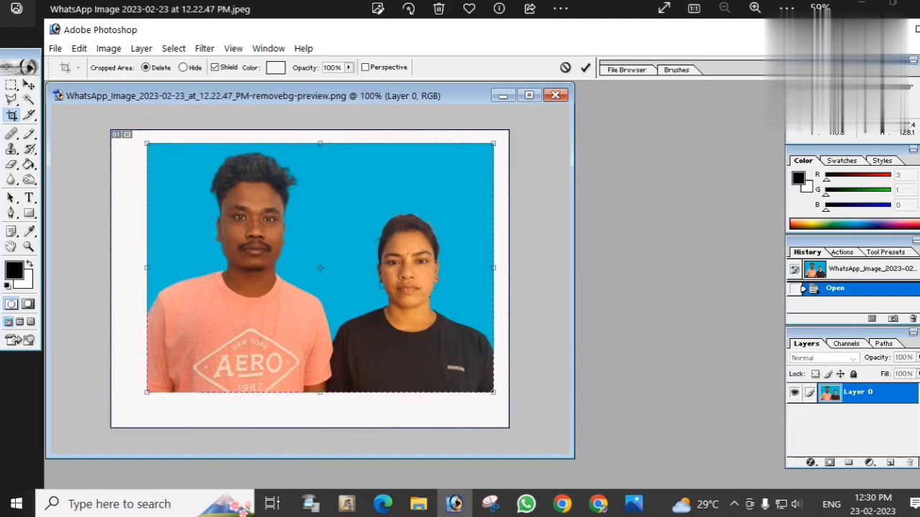
{"action": "left_click_drag", "start_coordinate": [147, 267], "coordinate": [154, 267]}
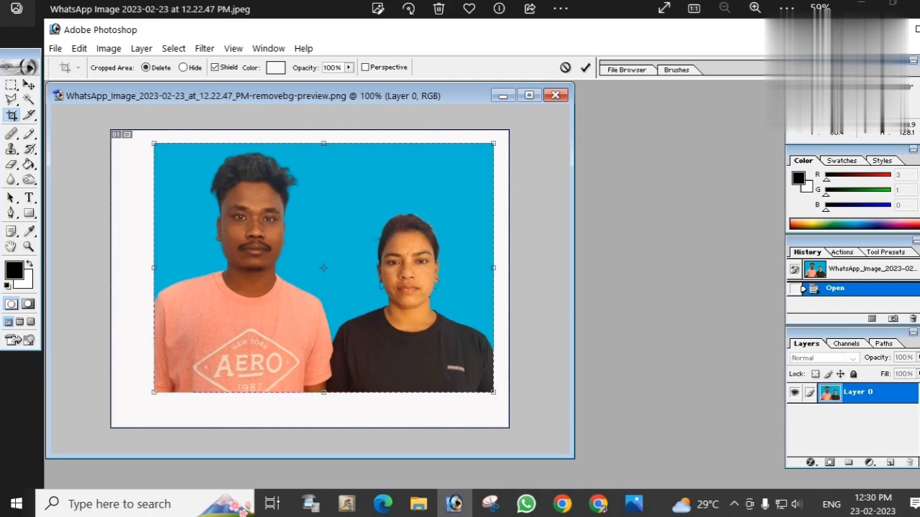
{"action": "key", "text": "Return"}
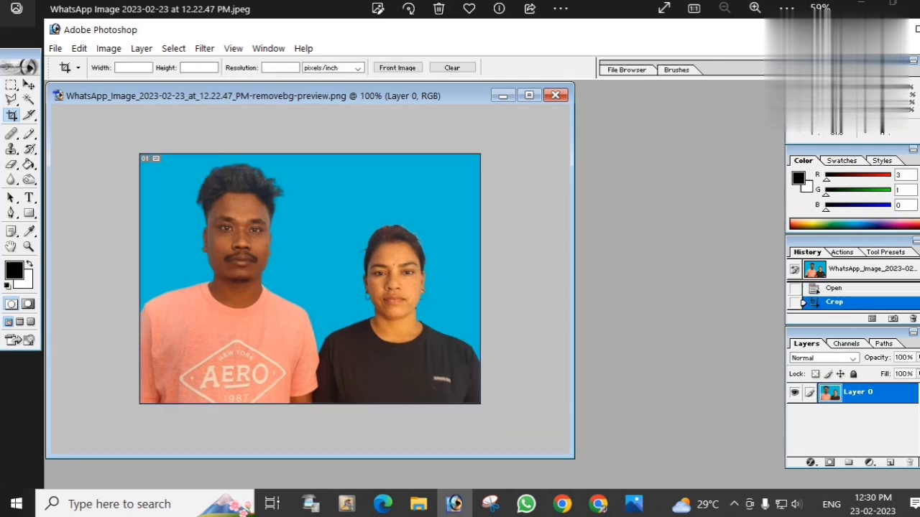
Step: Apply Levels with input 15, 1.16, 231 and output 13–255 to brighten the photo
{"action": "key", "text": "i"}
{"action": "key", "text": "ctrl+l"}
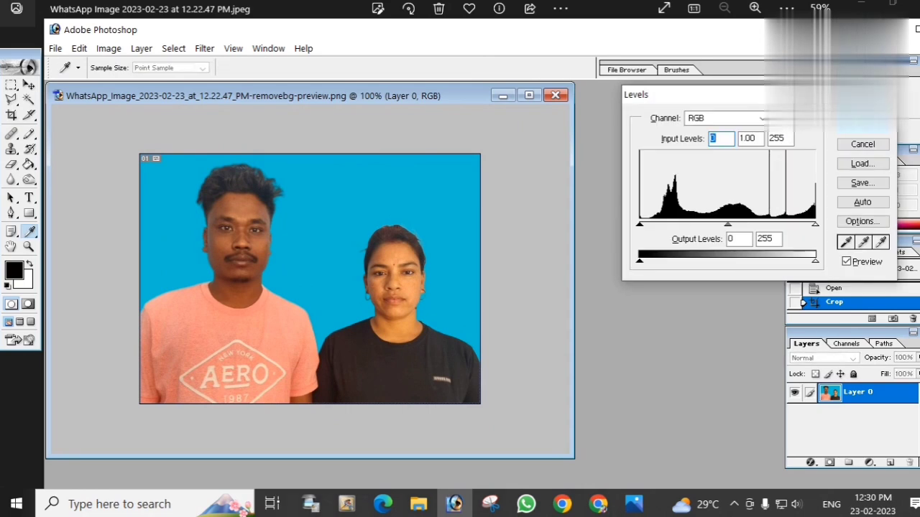
{"action": "left_click_drag", "start_coordinate": [728, 224], "coordinate": [725, 225]}
{"action": "mouse_move", "coordinate": [815, 225]}
{"action": "left_mouse_down"}
{"action": "mouse_move", "coordinate": [790, 224]}
{"action": "mouse_move", "coordinate": [800, 224]}
{"action": "left_mouse_up"}
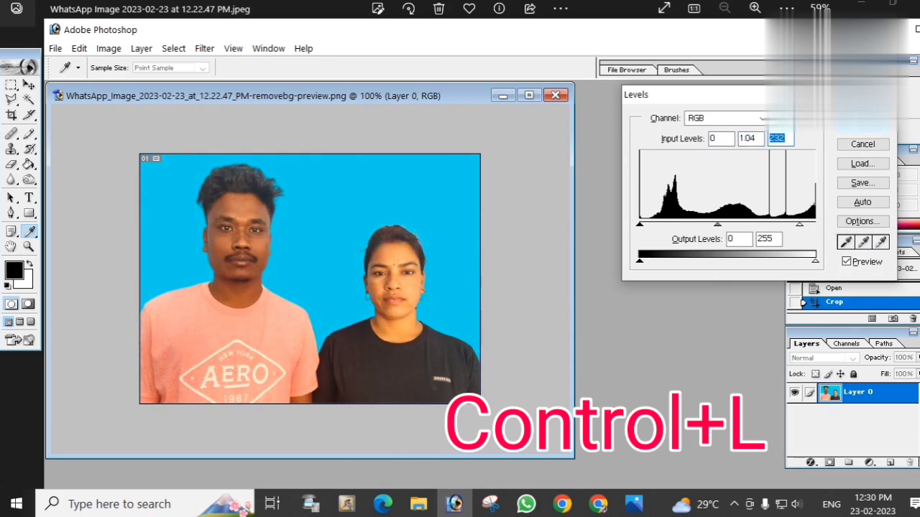
{"action": "left_click_drag", "start_coordinate": [717, 224], "coordinate": [712, 225]}
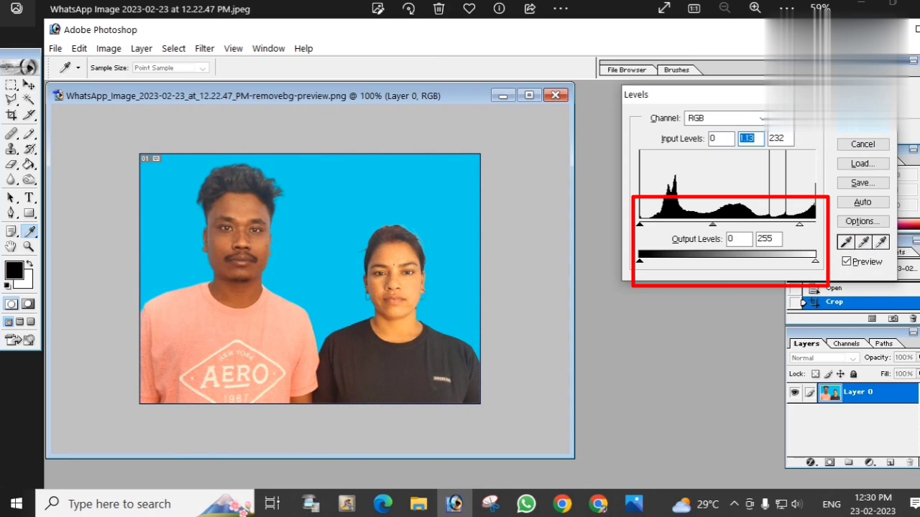
{"action": "left_click_drag", "start_coordinate": [639, 225], "coordinate": [649, 224]}
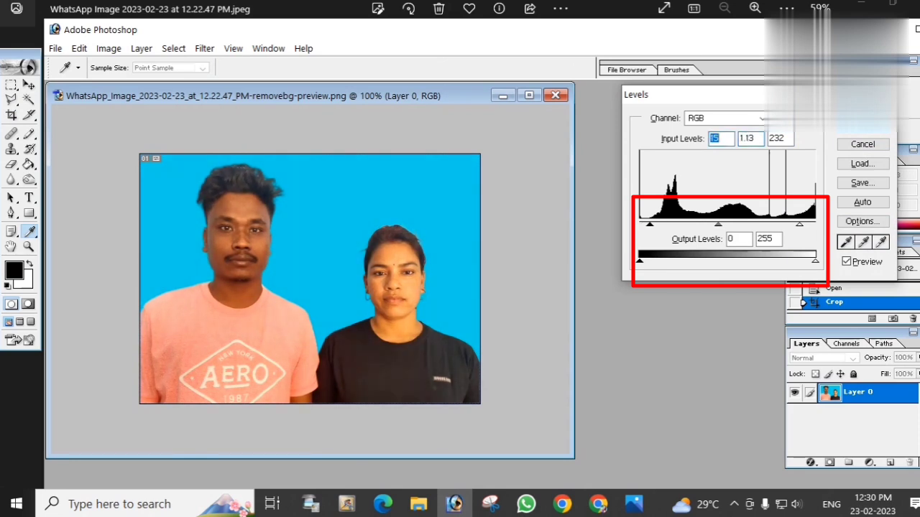
{"action": "mouse_move", "coordinate": [639, 260]}
{"action": "left_mouse_down"}
{"action": "mouse_move", "coordinate": [688, 260]}
{"action": "mouse_move", "coordinate": [649, 260]}
{"action": "left_mouse_up"}
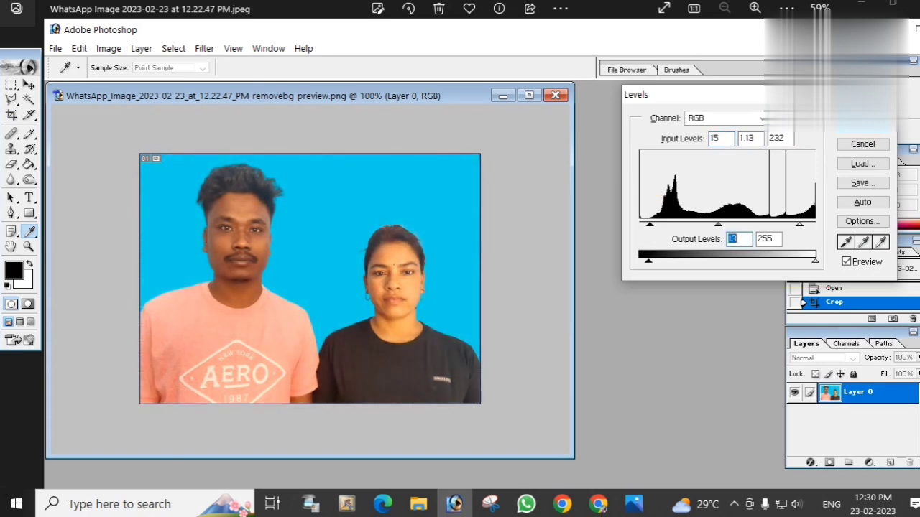
{"action": "left_click_drag", "start_coordinate": [813, 260], "coordinate": [797, 260]}
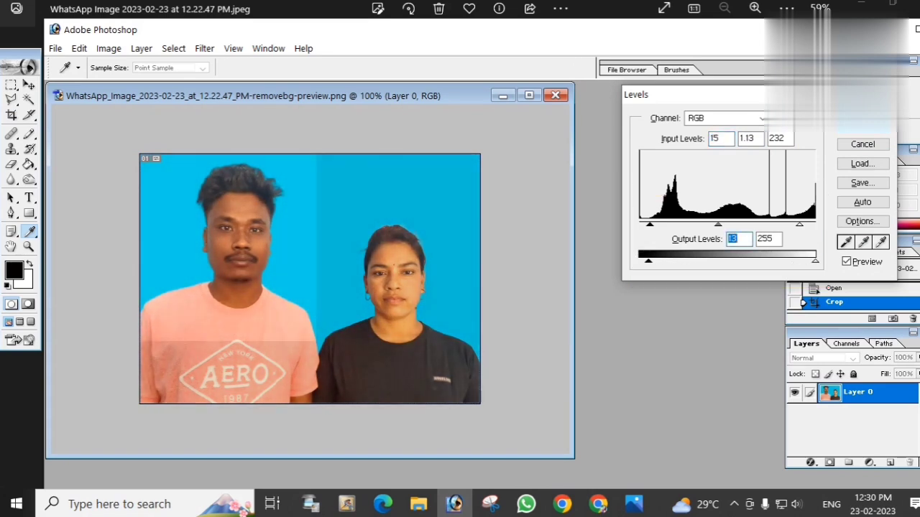
{"action": "key", "text": "Tab"}
{"action": "mouse_move", "coordinate": [799, 224]}
{"action": "left_mouse_down"}
{"action": "mouse_move", "coordinate": [776, 224]}
{"action": "mouse_move", "coordinate": [798, 225]}
{"action": "left_mouse_up"}
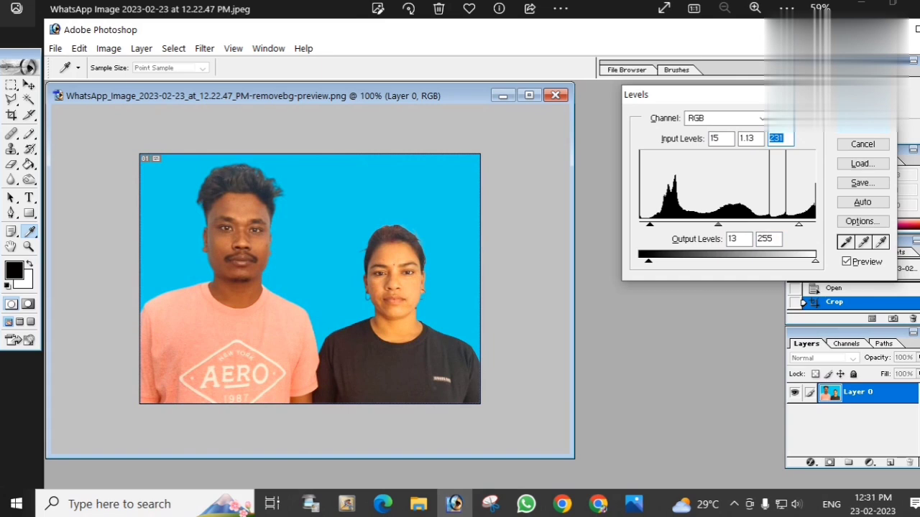
{"action": "left_click_drag", "start_coordinate": [718, 224], "coordinate": [707, 224]}
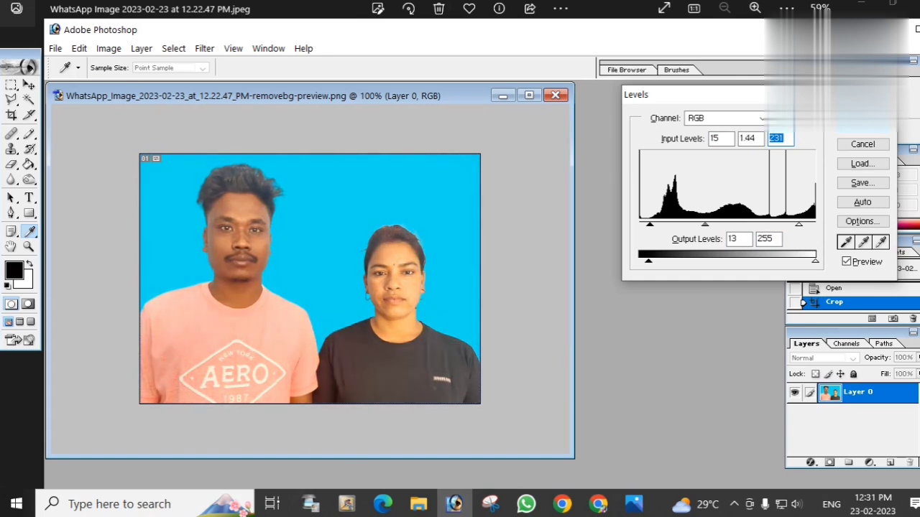
{"action": "left_click_drag", "start_coordinate": [705, 225], "coordinate": [717, 224]}
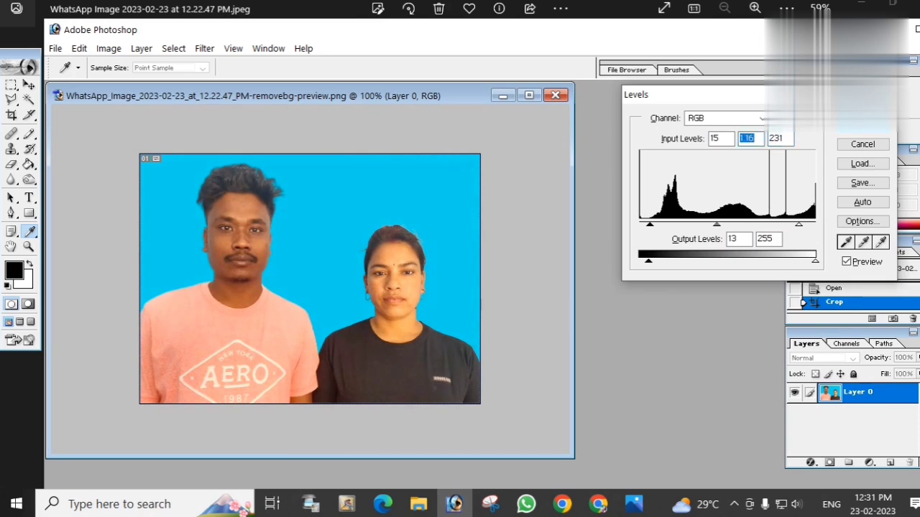
{"action": "key", "text": "Return"}
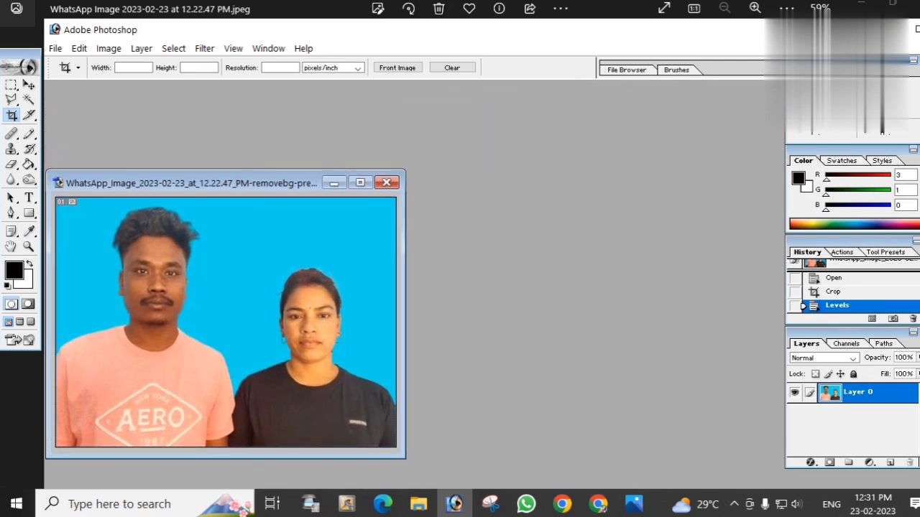
Step: Bring up the New document dialog from the File menu
{"action": "left_click", "coordinate": [55, 48]}
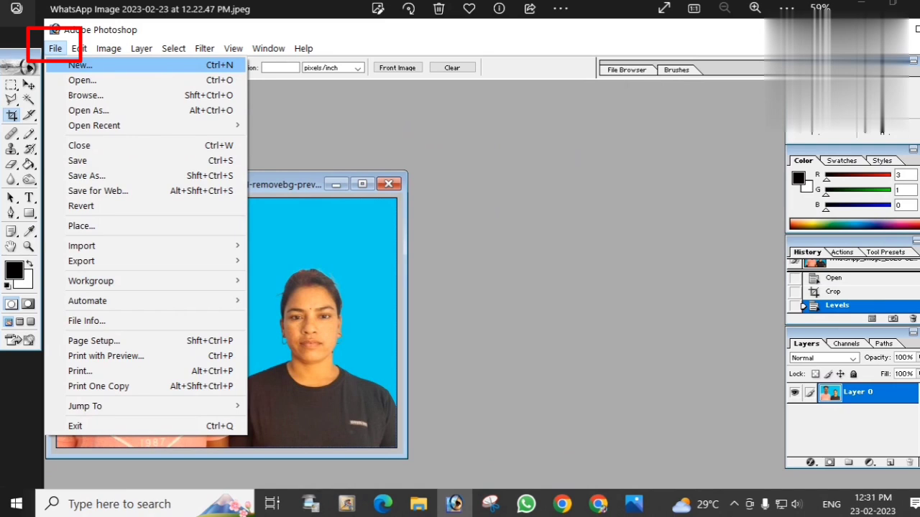
{"action": "left_click", "coordinate": [80, 65]}
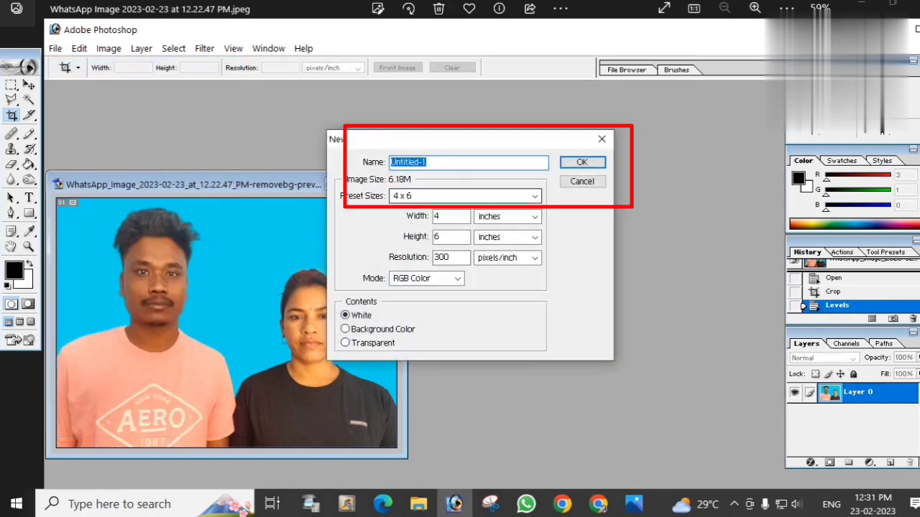
Step: Create a blank white 4 x 6 inch, 300 pixels/inch document from the preset list
{"action": "left_click", "coordinate": [535, 196]}
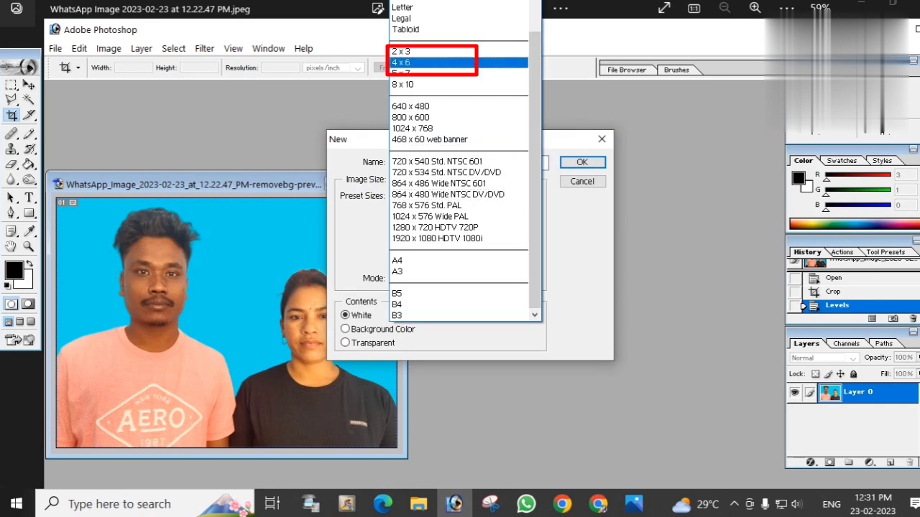
{"action": "key", "text": "Return"}
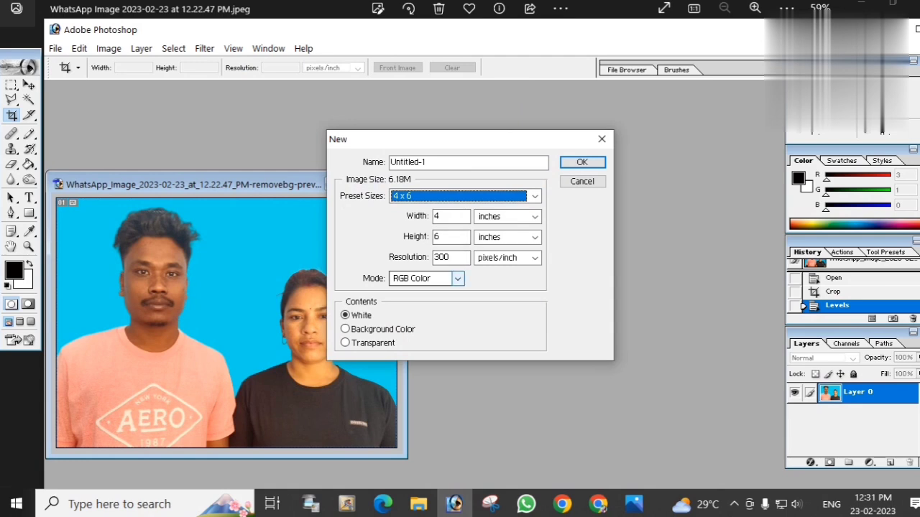
{"action": "key", "text": "Return"}
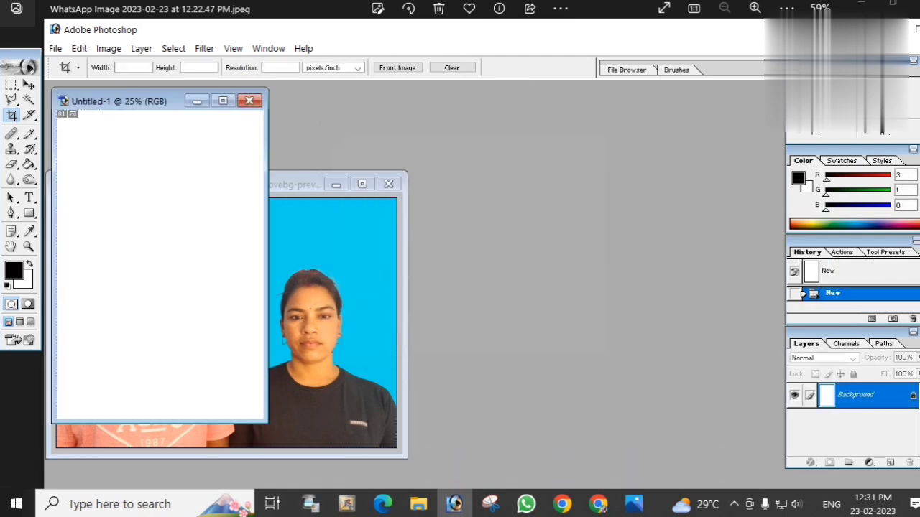
Step: Move the new document beside the photo, bring the photo forward and select the Move tool
{"action": "mouse_move", "coordinate": [129, 101]}
{"action": "left_mouse_down"}
{"action": "mouse_move", "coordinate": [328, 99]}
{"action": "mouse_move", "coordinate": [472, 113]}
{"action": "mouse_move", "coordinate": [493, 126]}
{"action": "left_mouse_up"}
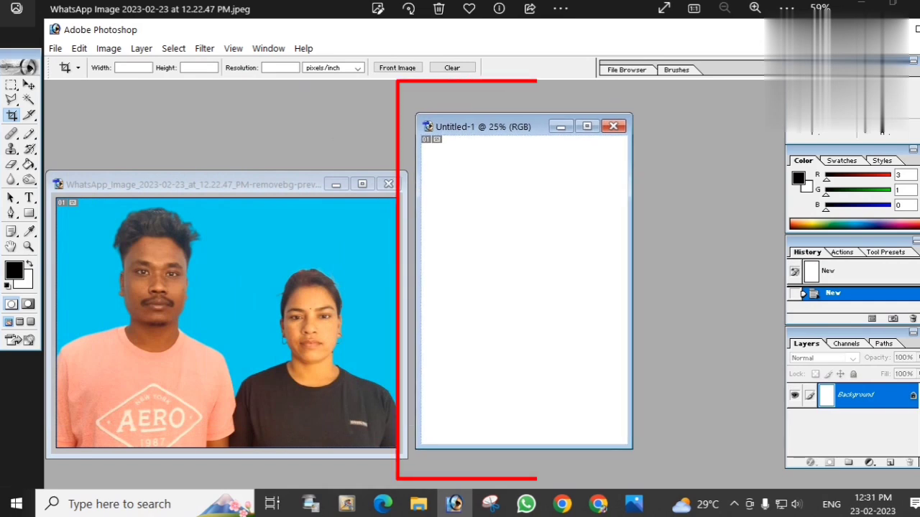
{"action": "left_click", "coordinate": [253, 206]}
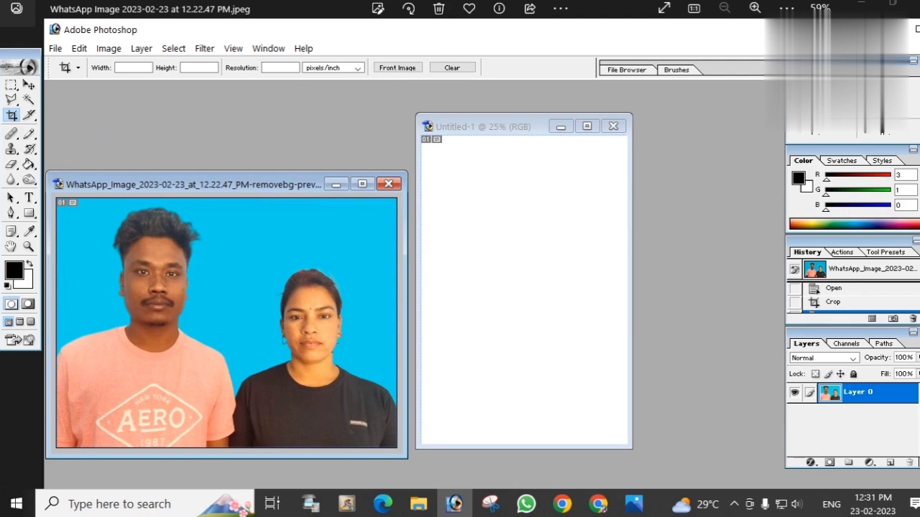
{"action": "key", "text": "v"}
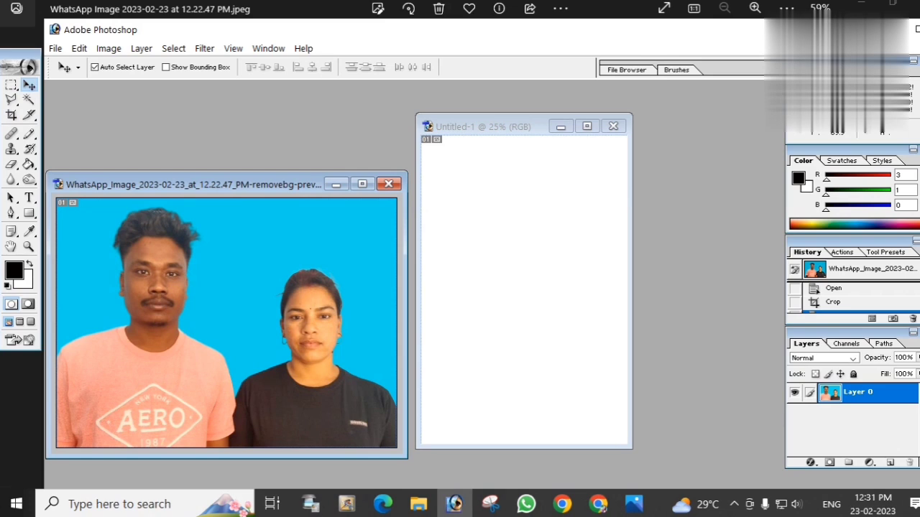
Step: Drag the photo into Untitled-1, nudge it up, and Alt-drag a second copy to its right
{"action": "mouse_move", "coordinate": [155, 323]}
{"action": "left_mouse_down"}
{"action": "mouse_move", "coordinate": [286, 302]}
{"action": "mouse_move", "coordinate": [457, 297]}
{"action": "mouse_move", "coordinate": [472, 181]}
{"action": "left_mouse_up"}
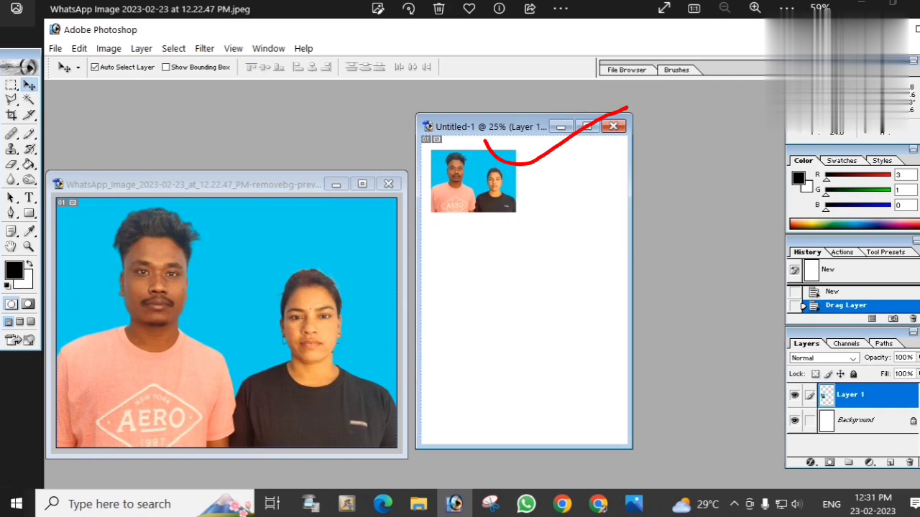
{"action": "key", "text": "shift+Up"}
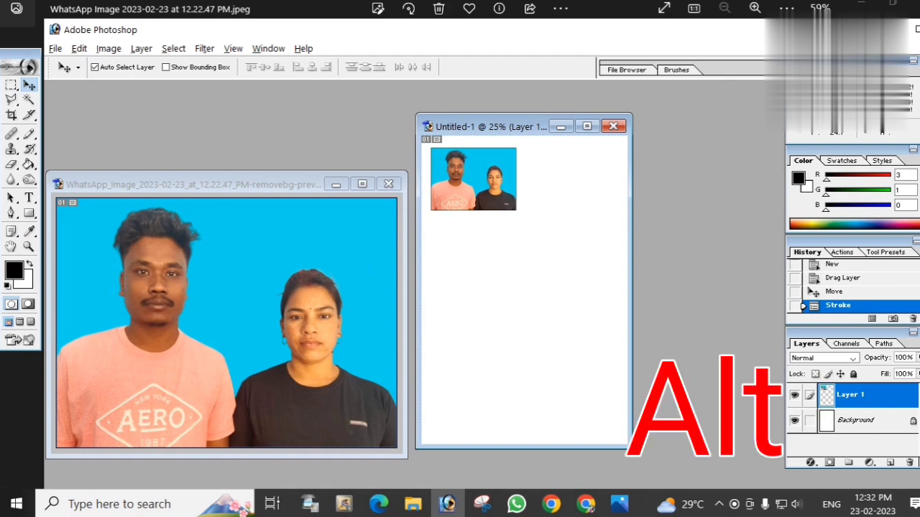
{"action": "left_click_drag", "start_coordinate": [473, 179], "coordinate": [569, 178]}
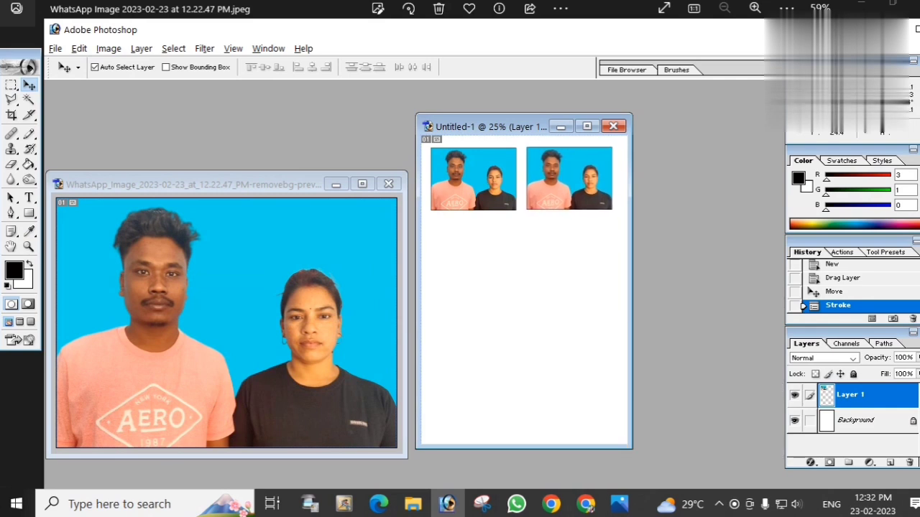
Step: Alt-drag four more copies of the bordered photo to complete four rows of two
{"action": "mouse_move", "coordinate": [473, 179]}
{"action": "left_mouse_down"}
{"action": "mouse_move", "coordinate": [474, 251]}
{"action": "mouse_move", "coordinate": [570, 250]}
{"action": "left_mouse_up"}
{"action": "mouse_move", "coordinate": [474, 248]}
{"action": "left_mouse_down"}
{"action": "mouse_move", "coordinate": [473, 334]}
{"action": "mouse_move", "coordinate": [474, 314]}
{"action": "left_mouse_up"}
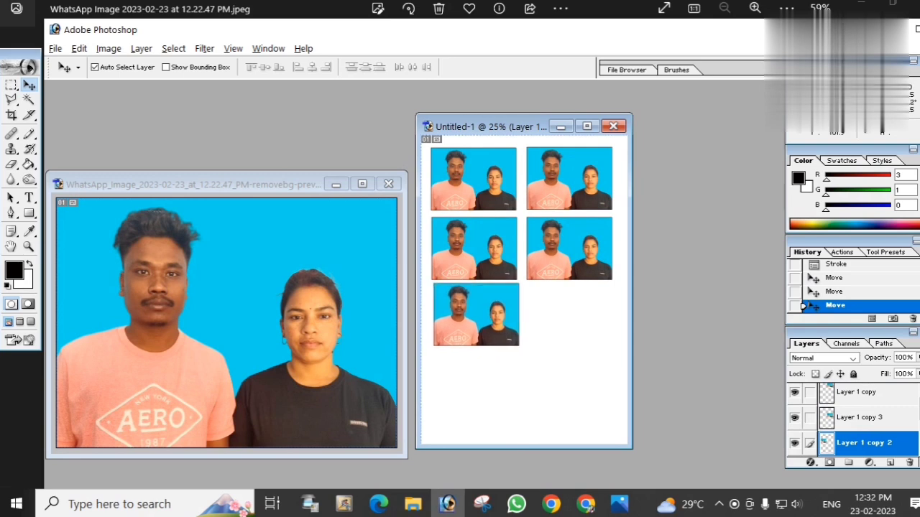
{"action": "left_click_drag", "start_coordinate": [474, 314], "coordinate": [474, 385]}
{"action": "mouse_move", "coordinate": [473, 318]}
{"action": "left_mouse_down"}
{"action": "mouse_move", "coordinate": [569, 319]}
{"action": "mouse_move", "coordinate": [571, 390]}
{"action": "left_mouse_up"}
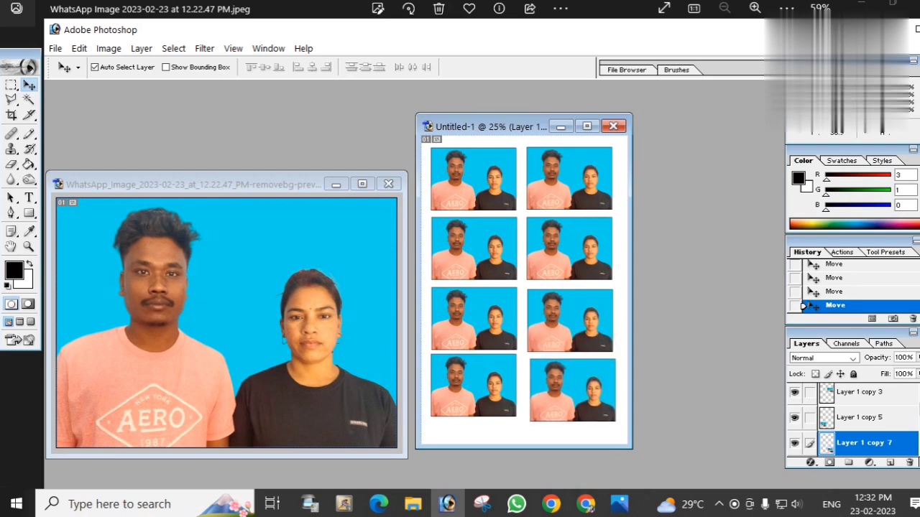
Step: Nudge the top-right and second-row right photos left and down into line with the grid
{"action": "key", "text": "alt+shift+bracketright"}
{"action": "key", "text": "shift+Left"}
{"action": "key", "text": "shift+Left"}
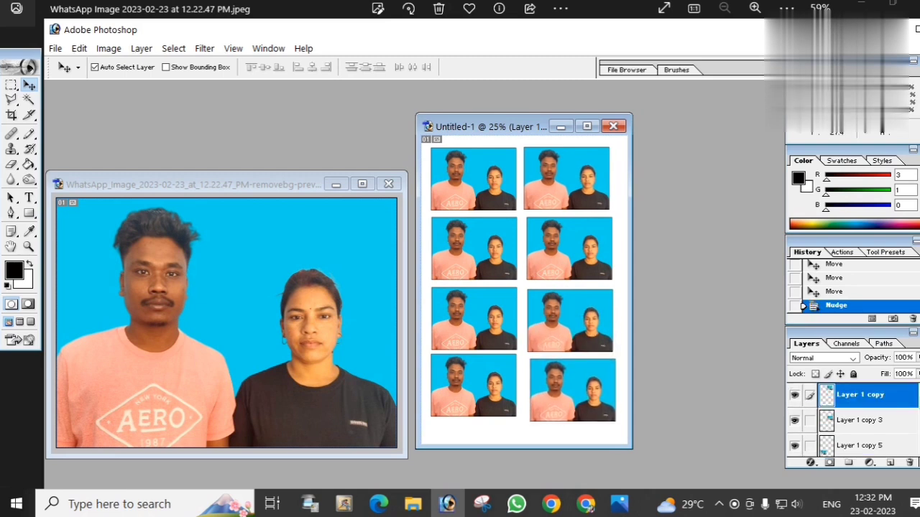
{"action": "key", "text": "shift+Up"}
{"action": "key", "text": "shift+Down"}
{"action": "key", "text": "shift+Down"}
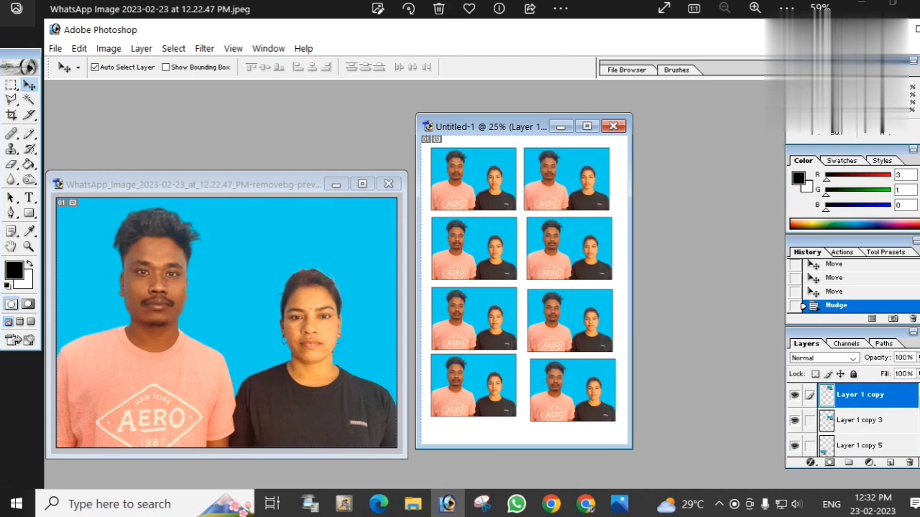
{"action": "key", "text": "alt+bracketleft"}
{"action": "key", "text": "shift+Left"}
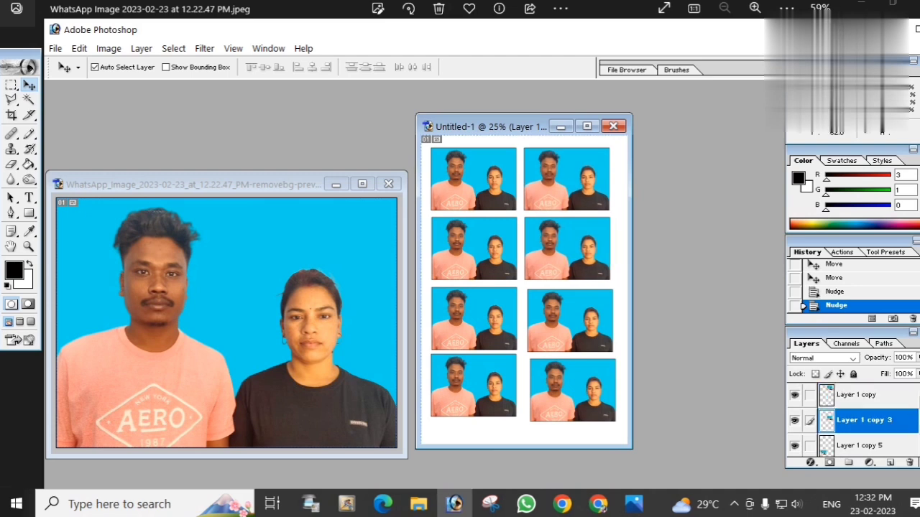
{"action": "key", "text": "shift+Down"}
{"action": "key", "text": "alt+bracketleft"}
{"action": "key", "text": "alt+bracketleft"}
{"action": "key", "text": "alt+bracketleft"}
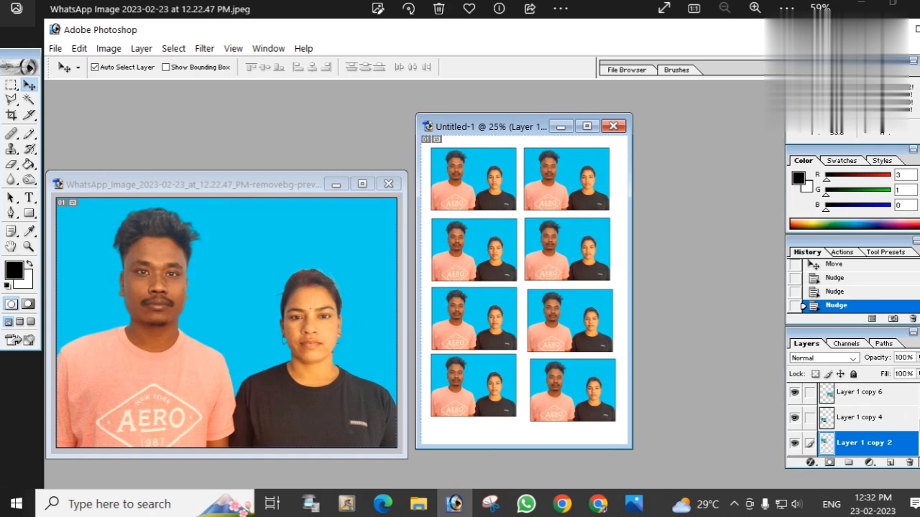
Step: Fine-tune the Layer 1 copy 3 and copy 6 photos down, left and up to square the rows
{"action": "key", "text": "alt+bracketleft"}
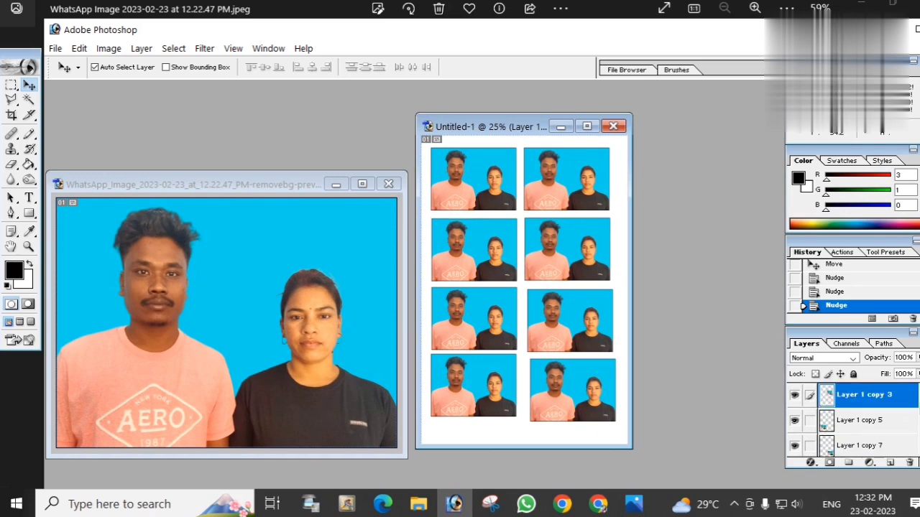
{"action": "key", "text": "shift+Down"}
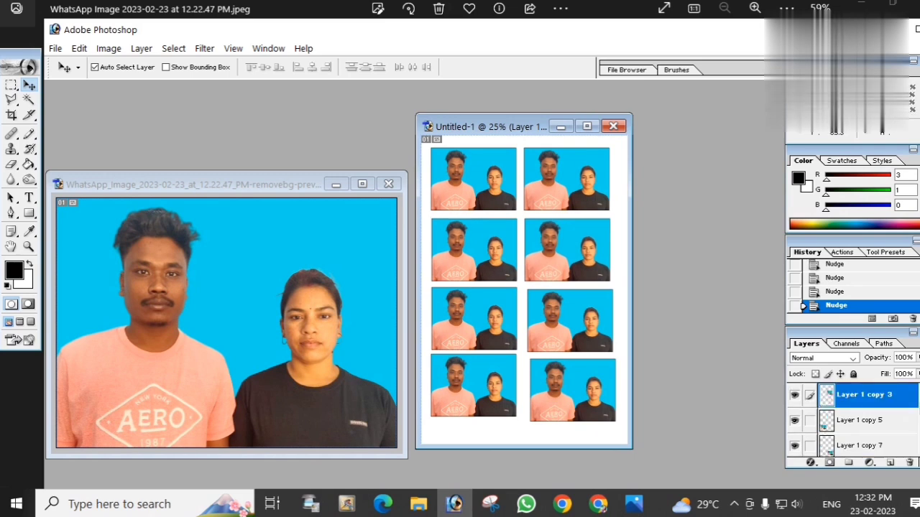
{"action": "key", "text": "alt+bracketleft"}
{"action": "key", "text": "alt+bracketleft"}
{"action": "key", "text": "alt+bracketleft"}
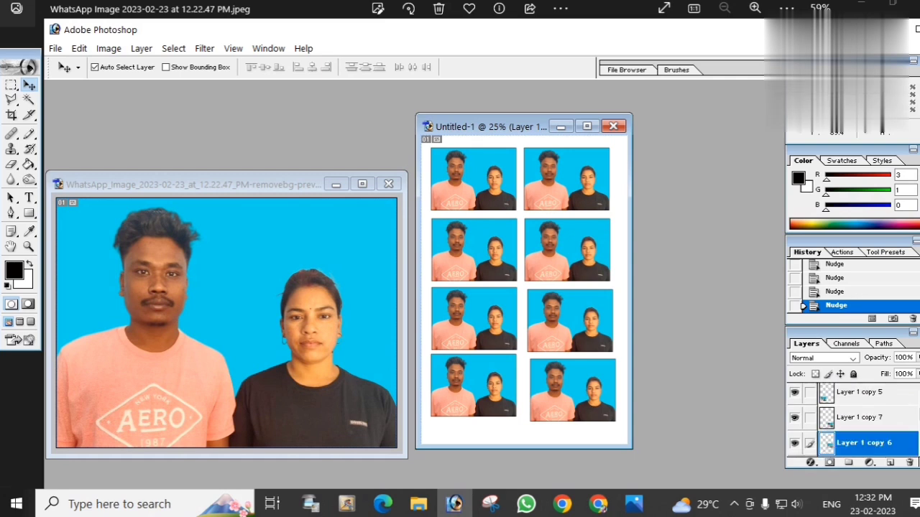
{"action": "key", "text": "shift+Left"}
{"action": "key", "text": "shift+Left"}
{"action": "key", "text": "shift+Up"}
{"action": "key", "text": "shift+Up"}
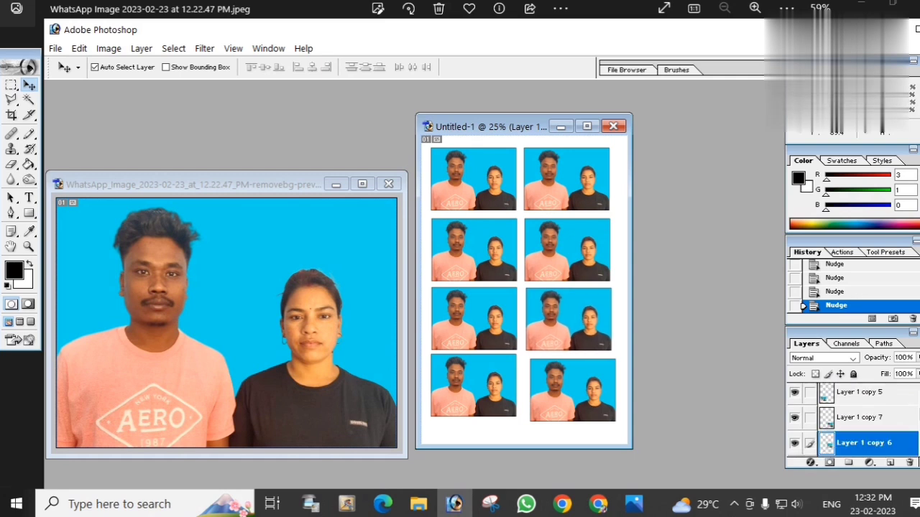
{"action": "key", "text": "shift+Left"}
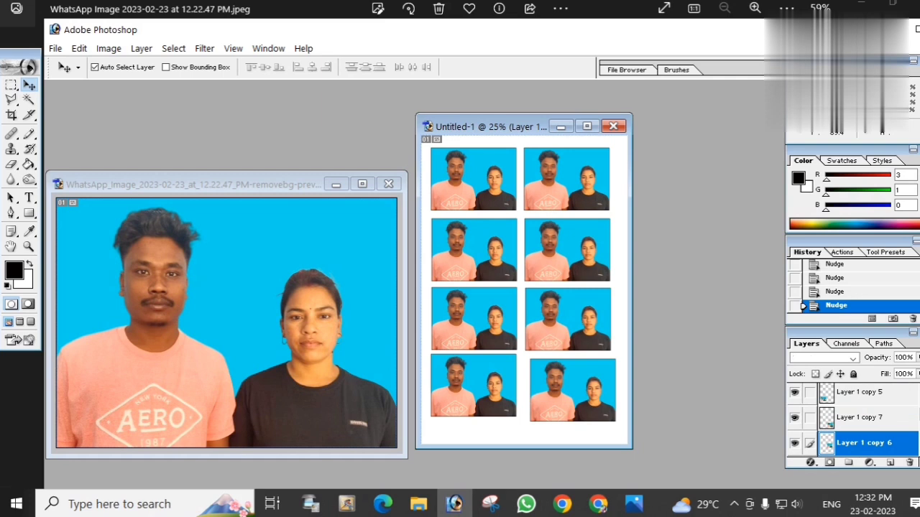
{"action": "key", "text": "shift+Up"}
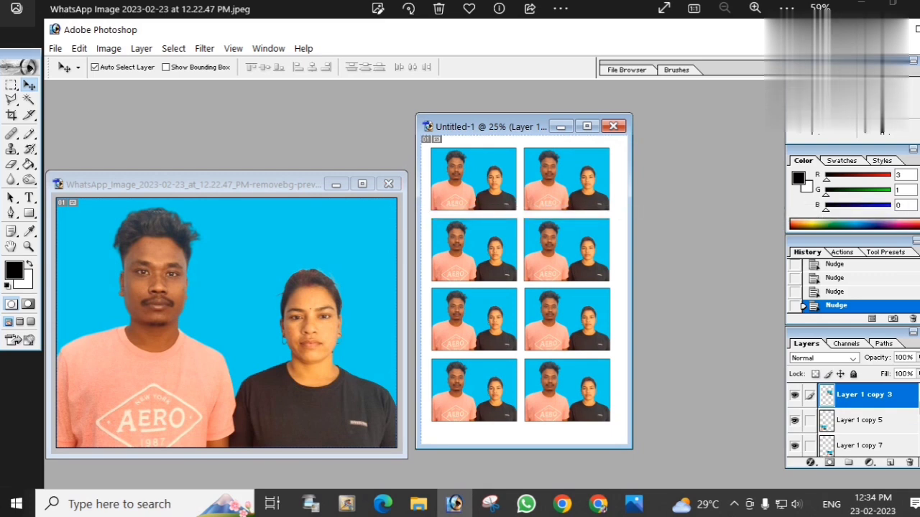
Step: Enlarge the Untitled-1 window to show the whole sheet and open Print with Preview
{"action": "left_click_drag", "start_coordinate": [631, 448], "coordinate": [718, 485]}
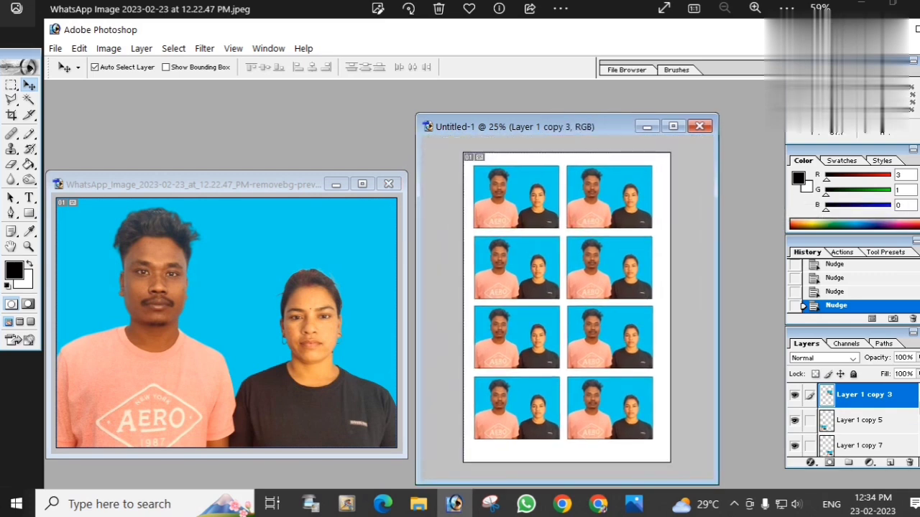
{"action": "left_click", "coordinate": [55, 48]}
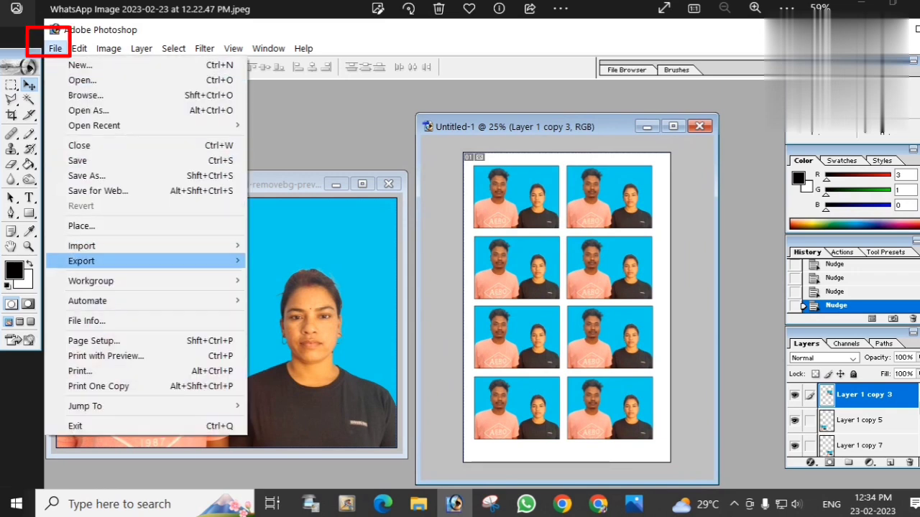
{"action": "left_click", "coordinate": [106, 356]}
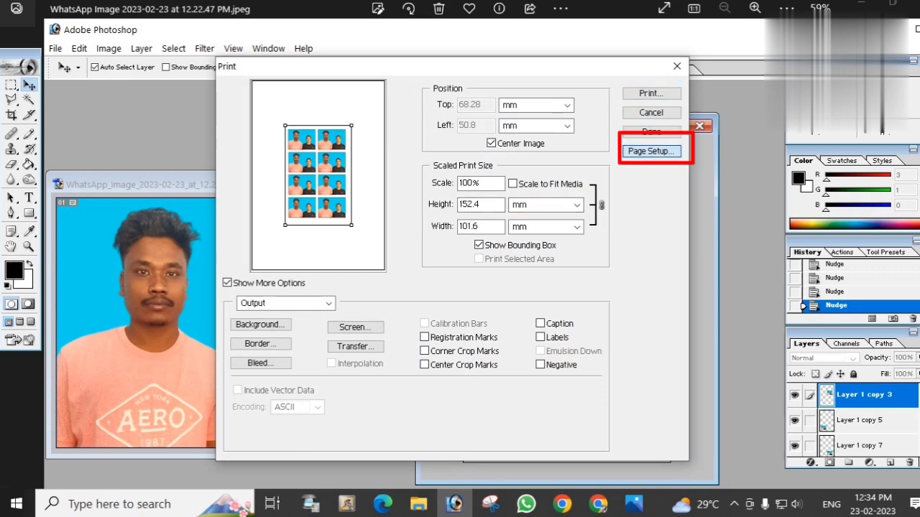
Step: Set the Page Setup paper size to 4"x6" 10x15cm
{"action": "key", "text": "Return"}
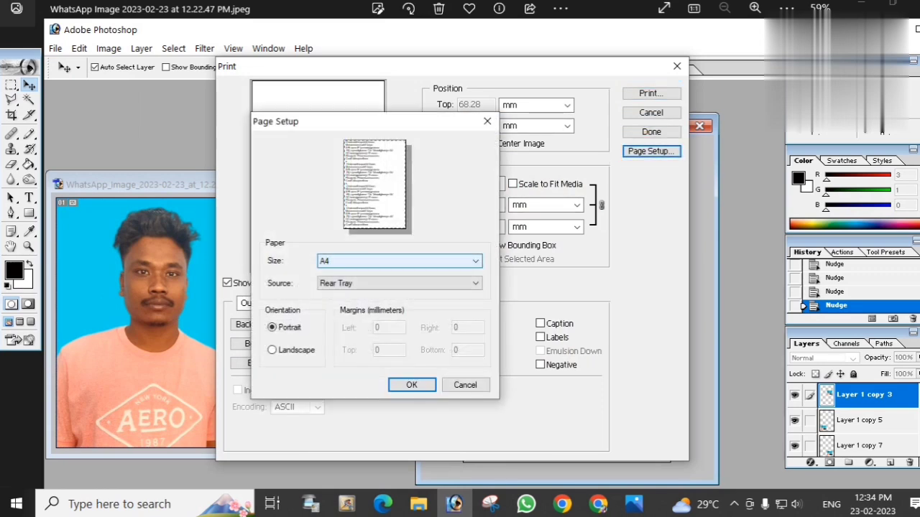
{"action": "key", "text": "alt+Down"}
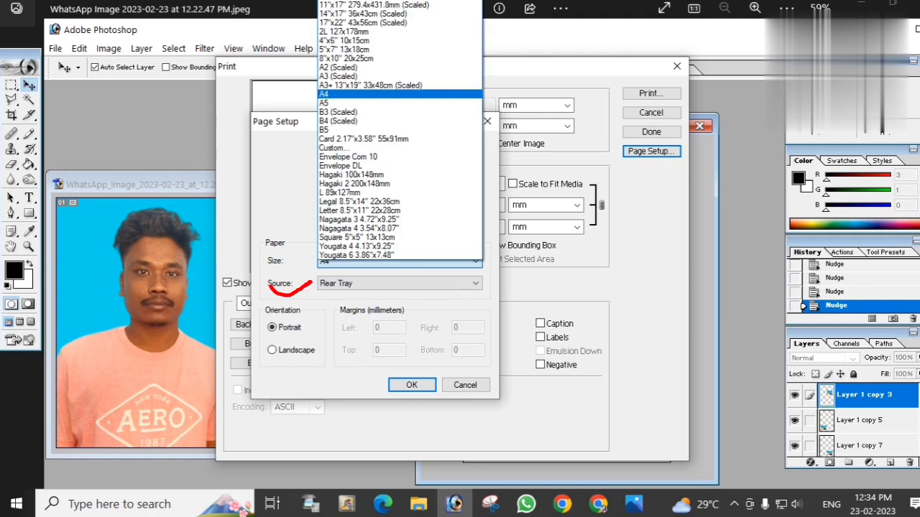
{"action": "key", "text": "Up"}
{"action": "key", "text": "Up"}
{"action": "key", "text": "Up"}
{"action": "key", "text": "Up"}
{"action": "key", "text": "Up"}
{"action": "key", "text": "Down"}
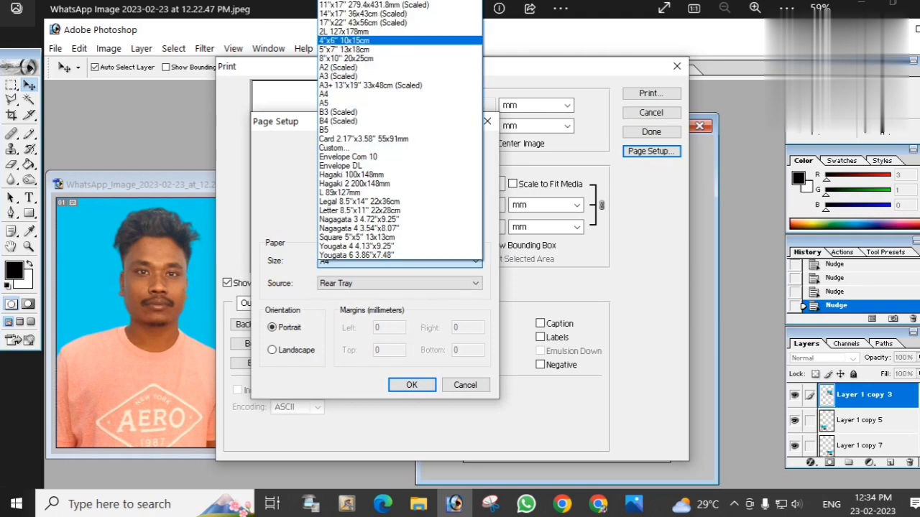
{"action": "key", "text": "Return"}
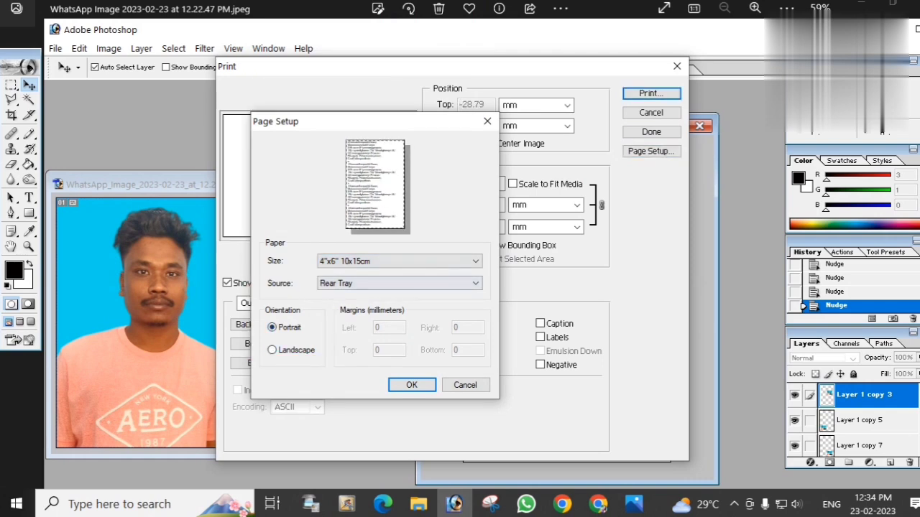
{"action": "key", "text": "Return"}
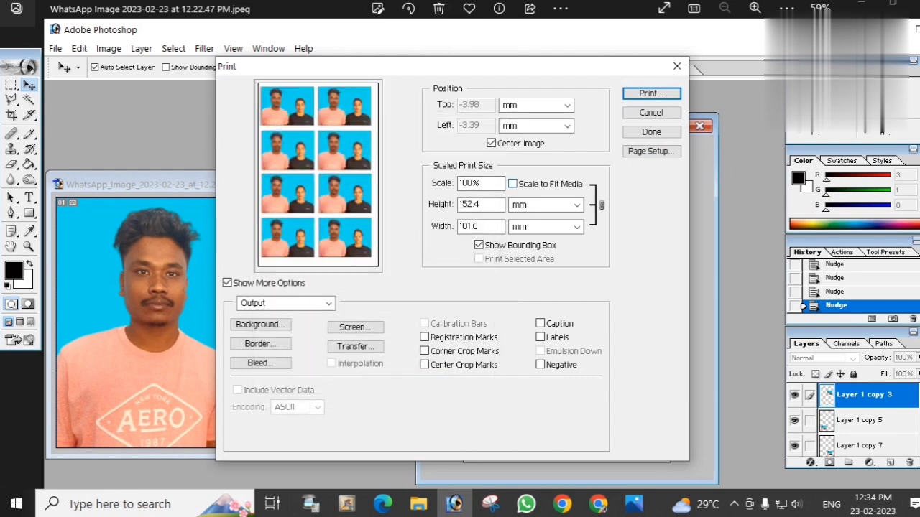
Step: Scale the sheet to fit the media, and set the printer to Photo Printing on 4"x6" 10x15cm paper
{"action": "left_click", "coordinate": [512, 184]}
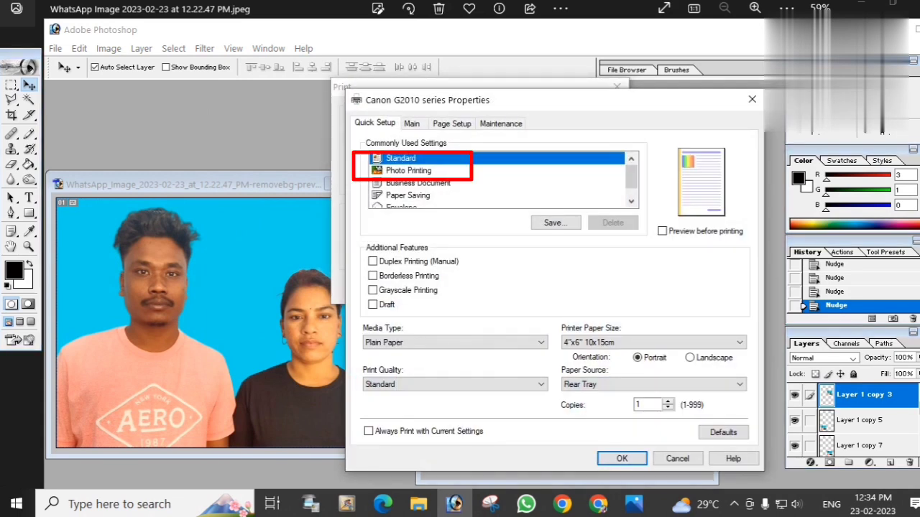
{"action": "key", "text": "Down"}
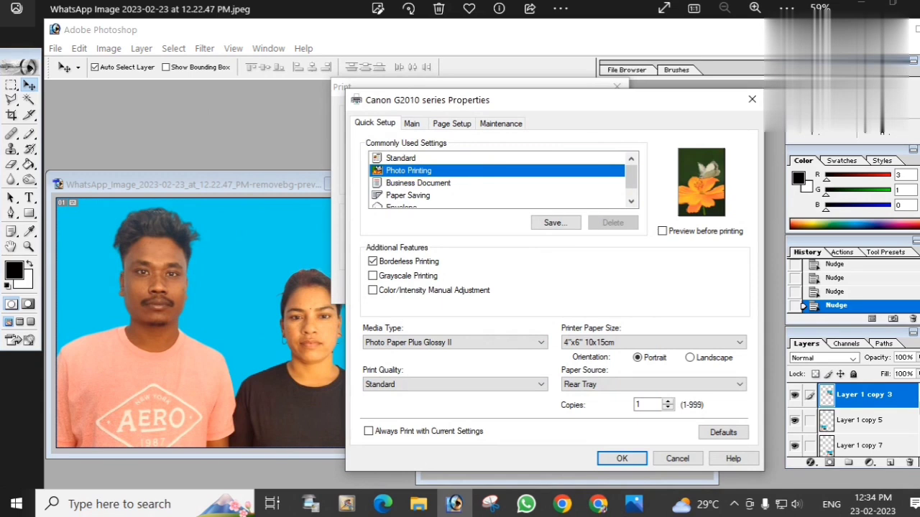
{"action": "left_click", "coordinate": [652, 342]}
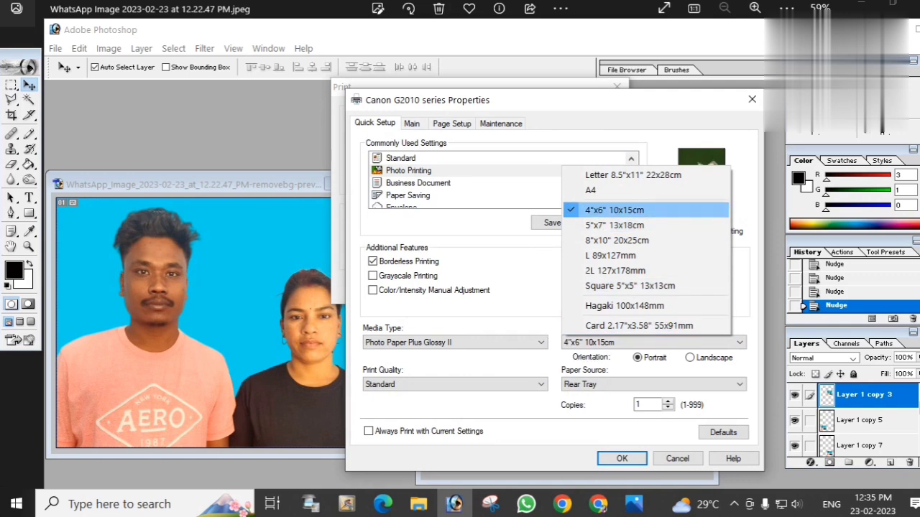
{"action": "left_click", "coordinate": [614, 210]}
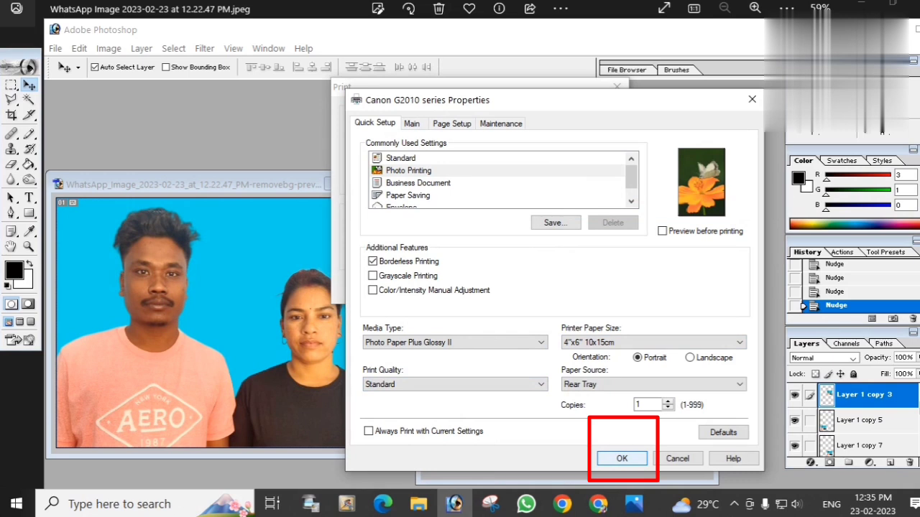
Step: Accept the Canon G2010 printer settings and print one copy of the sheet
{"action": "key", "text": "Return"}
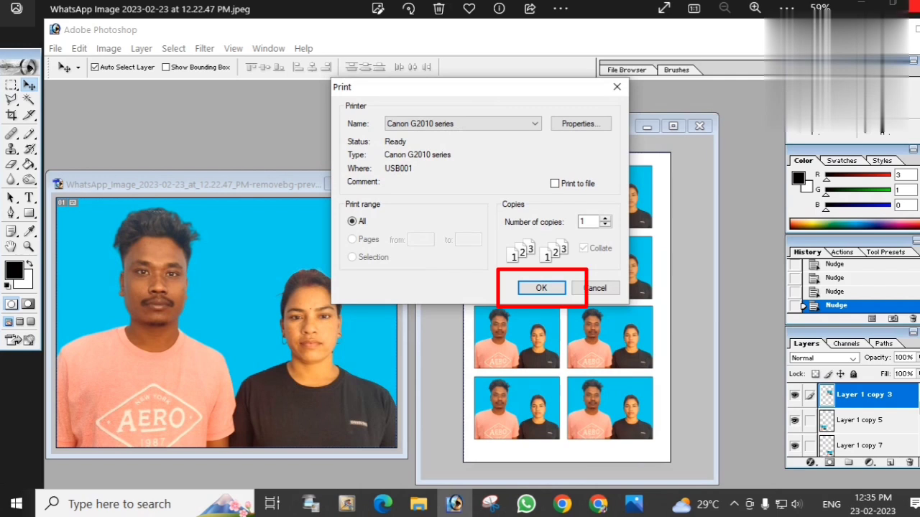
{"action": "key", "text": "Return"}
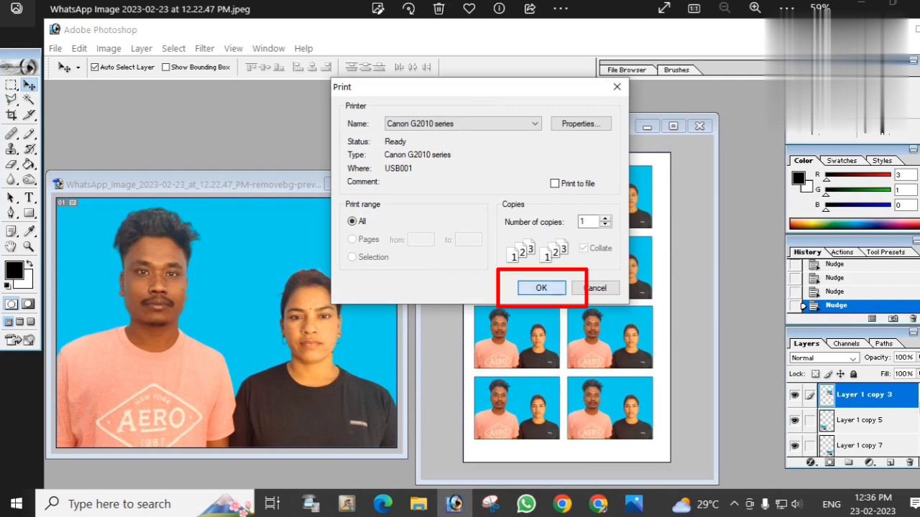